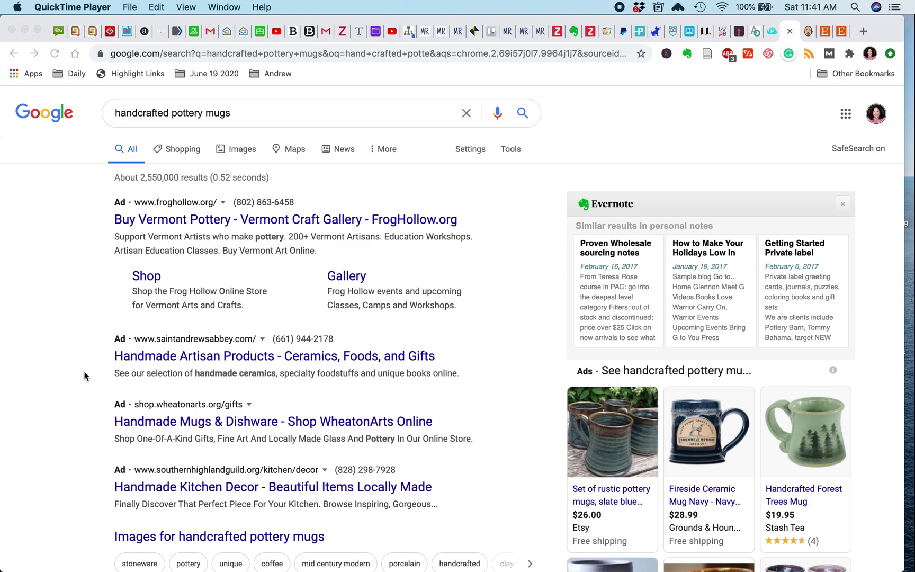
# Examine the "handcrafted pottery mugs" results and highlight the monthly traffic figure of the Etsy "Pottery mug" listing.
pyautogui.scroll(-3, 85, 376)
pyautogui.scroll(2, 85, 376)
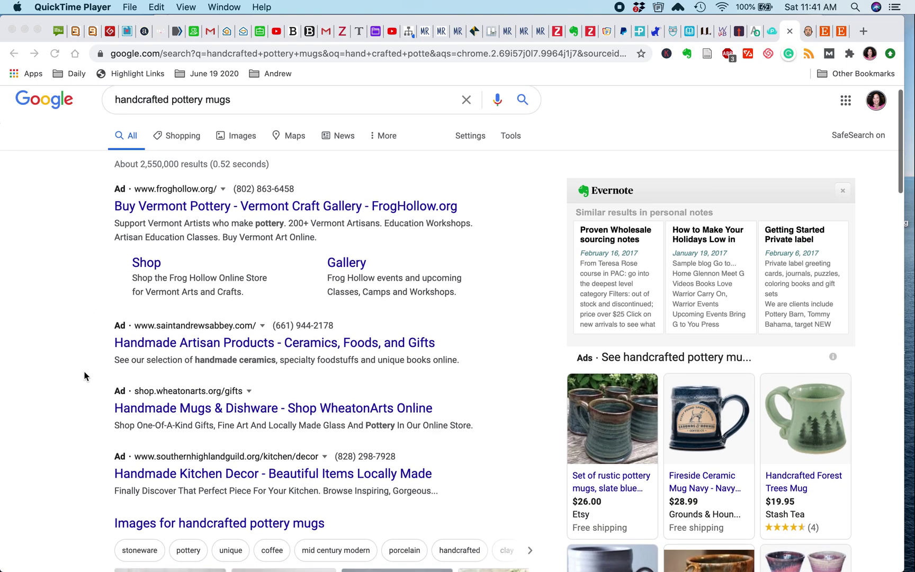
pyautogui.scroll(-5, 84, 376)
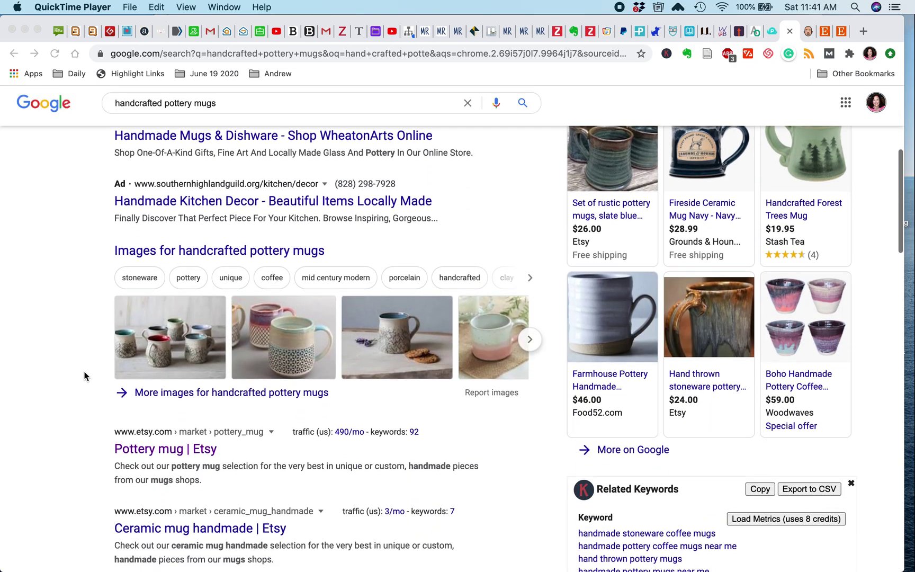
pyautogui.scroll(-4, 85, 376)
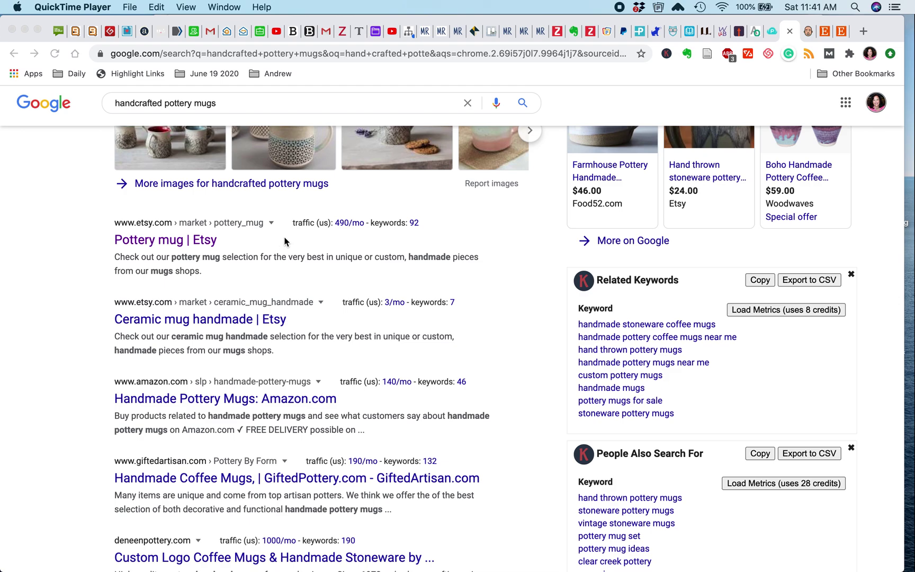
pyautogui.press('super+Tab')
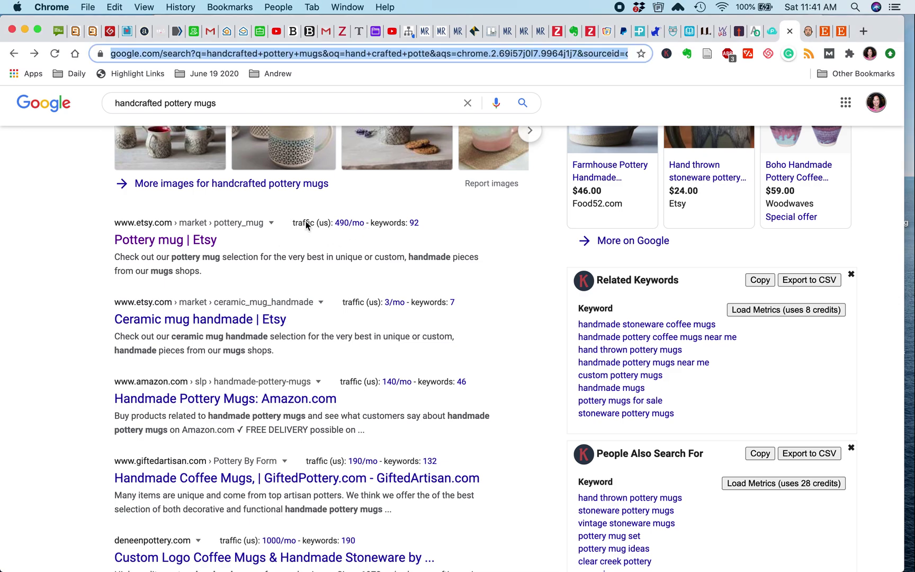
pyautogui.moveTo(290, 223); pyautogui.dragTo(368, 223)
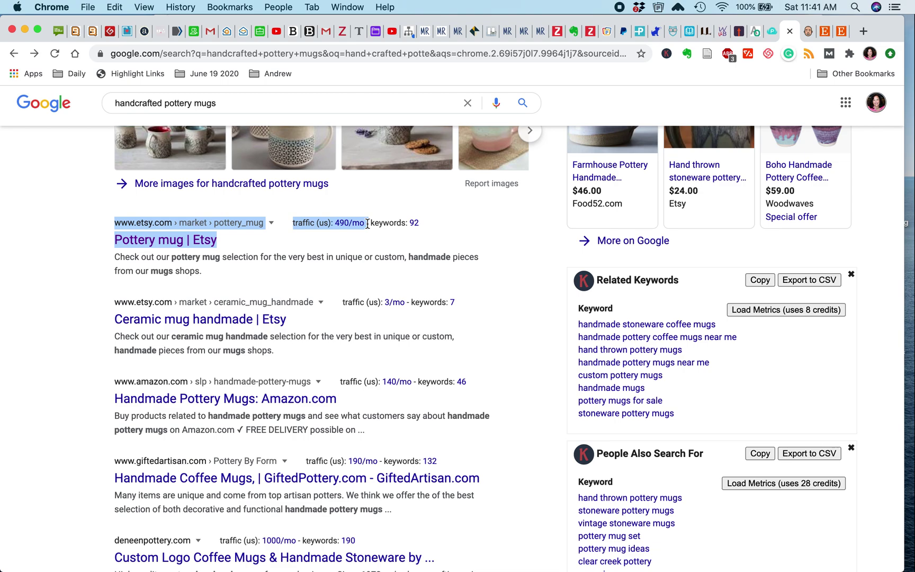
pyautogui.click(234, 244)
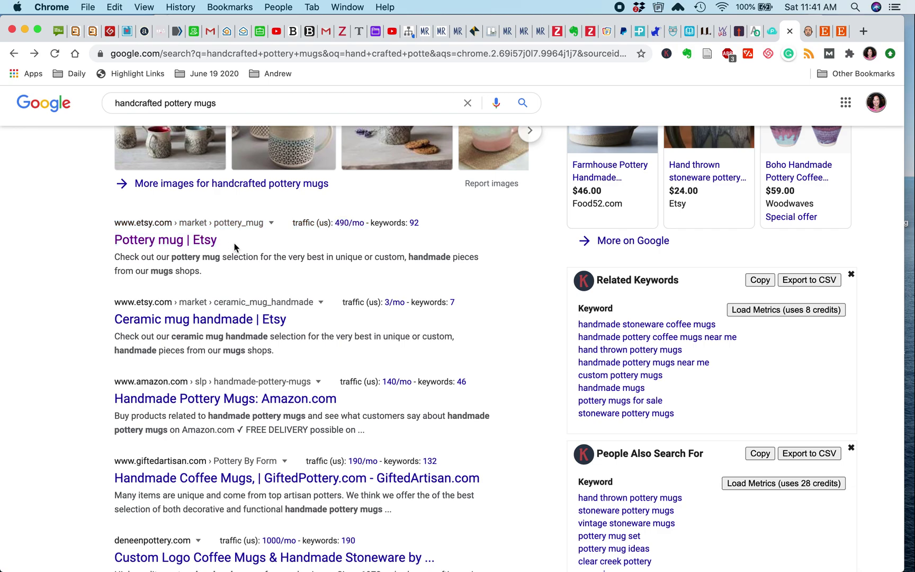
# Review the traffic and keyword figures of the remaining "handcrafted pottery mugs" results, down to the related searches.
pyautogui.scroll(-1, 234, 244)
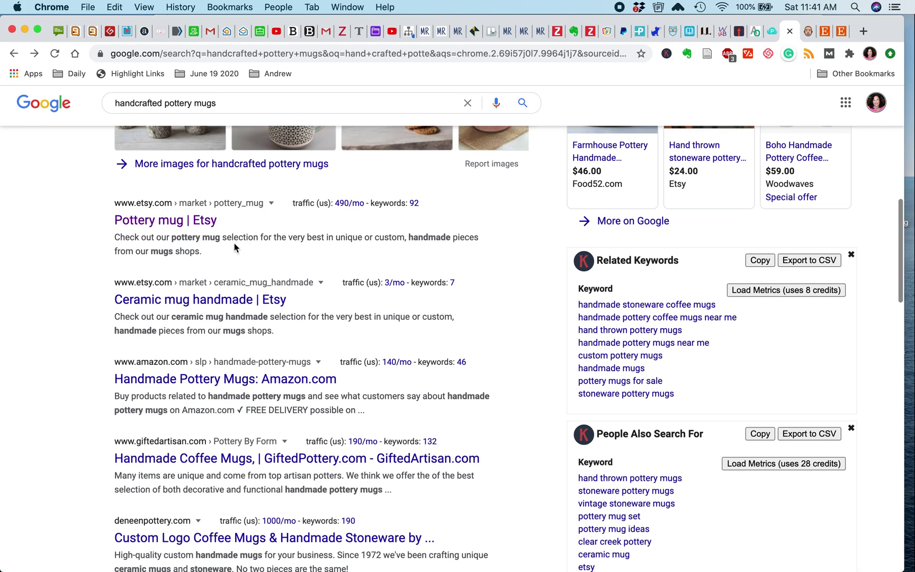
pyautogui.scroll(-4, 235, 247)
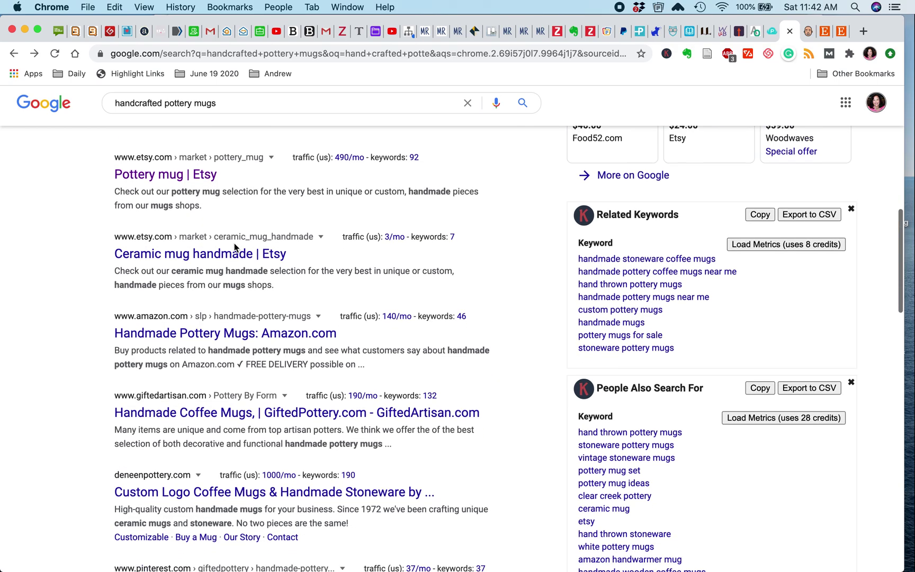
pyautogui.scroll(-3, 234, 247)
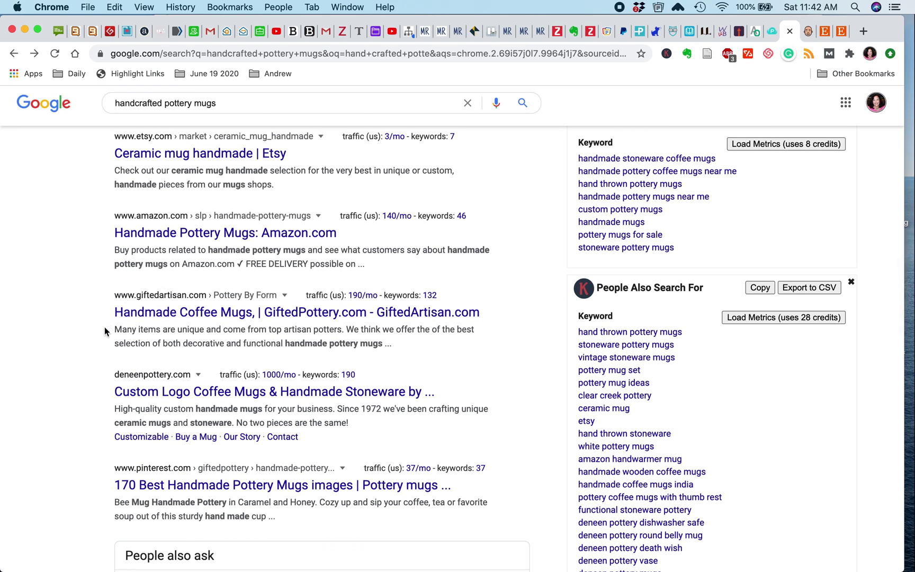
pyautogui.scroll(-11, 75, 440)
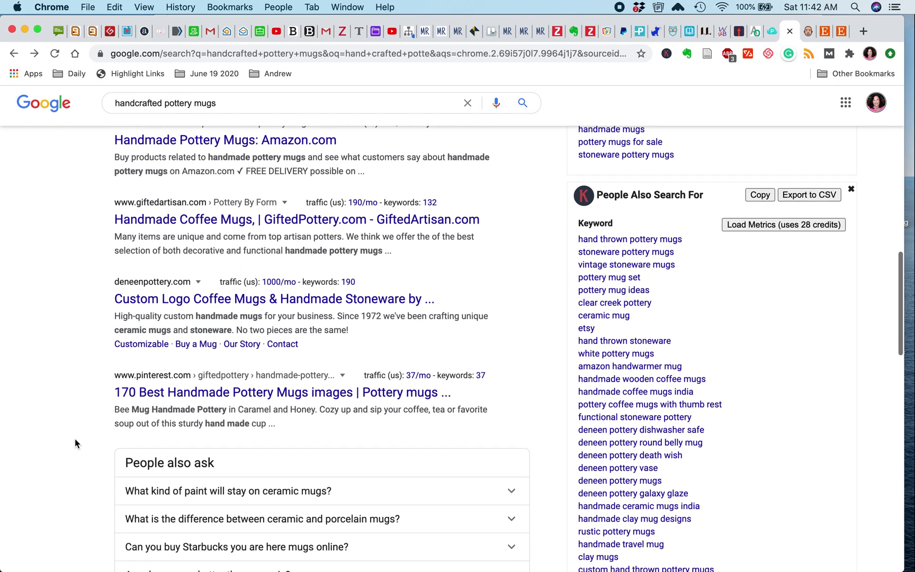
pyautogui.scroll(-3, 75, 444)
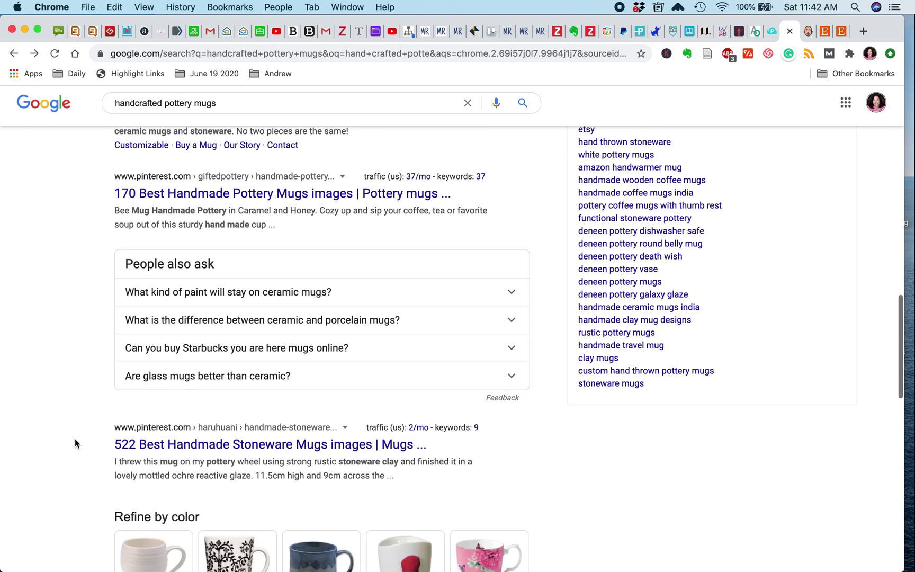
pyautogui.scroll(-7, 74, 443)
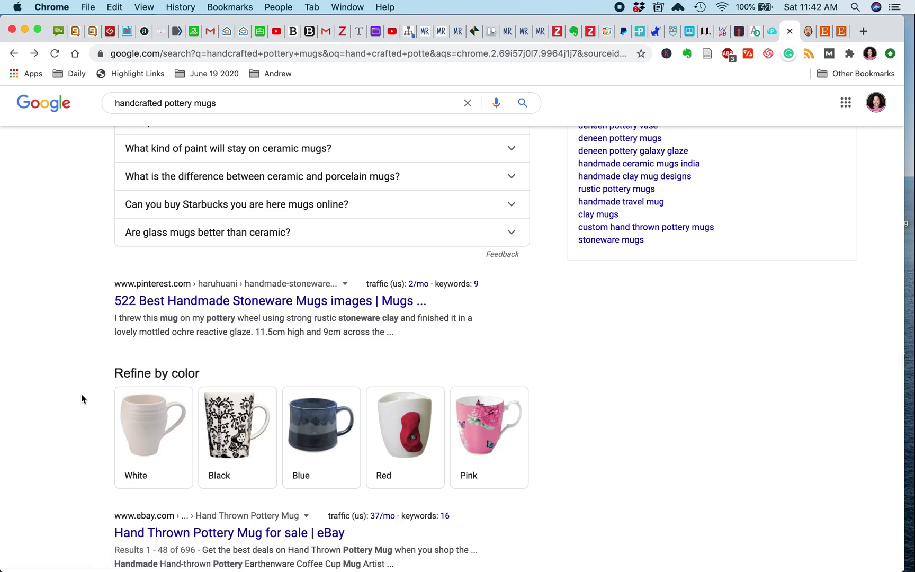
pyautogui.scroll(-6, 82, 398)
pyautogui.scroll(-8, 82, 399)
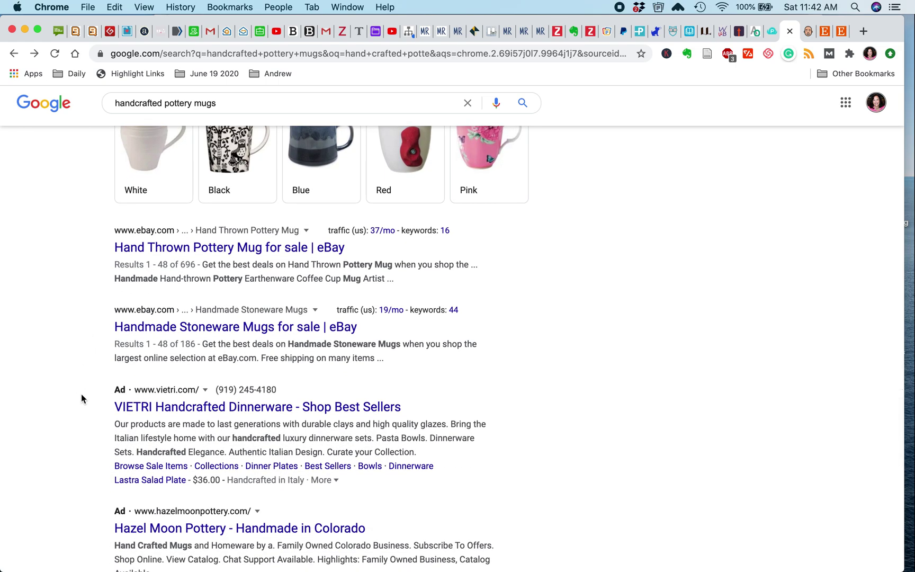
pyautogui.scroll(-5, 81, 395)
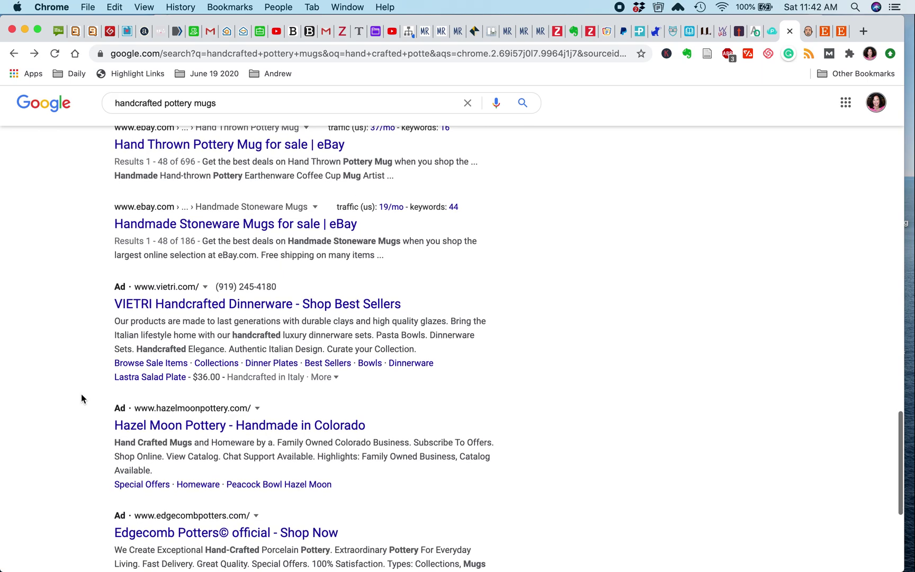
pyautogui.scroll(-12, 81, 394)
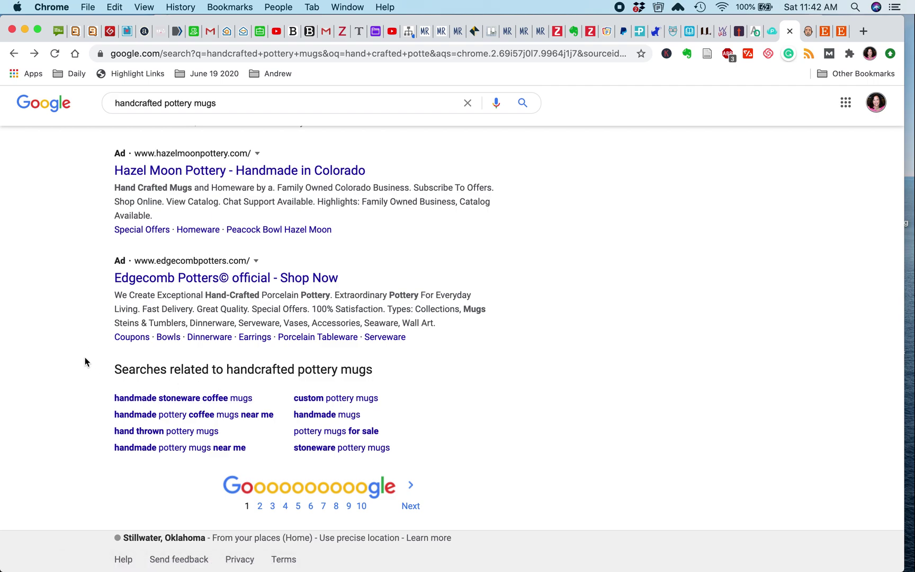
# Open the related search "handmade stoneware coffee mugs" and look through its results as far as the giftedartisan.com listing.
pyautogui.click(157, 401)
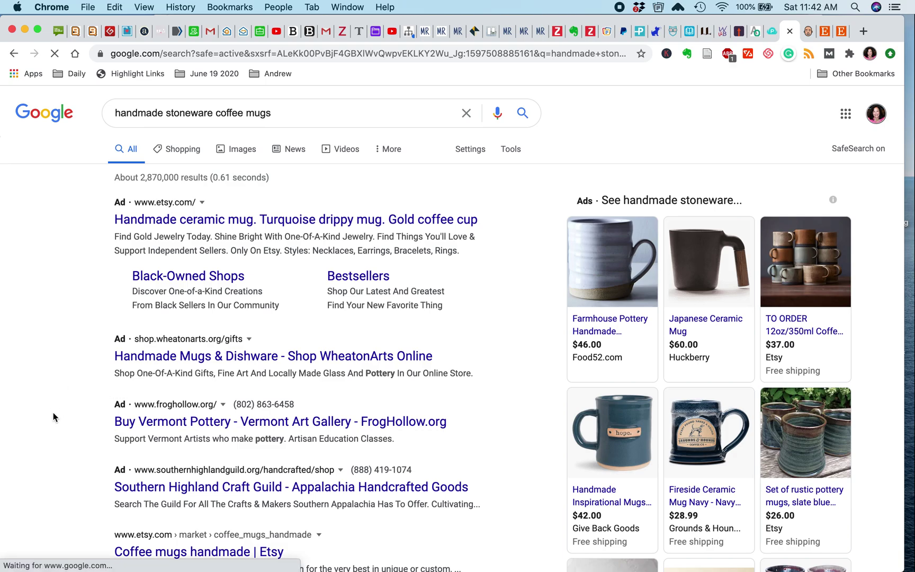
pyautogui.scroll(-3, 53, 417)
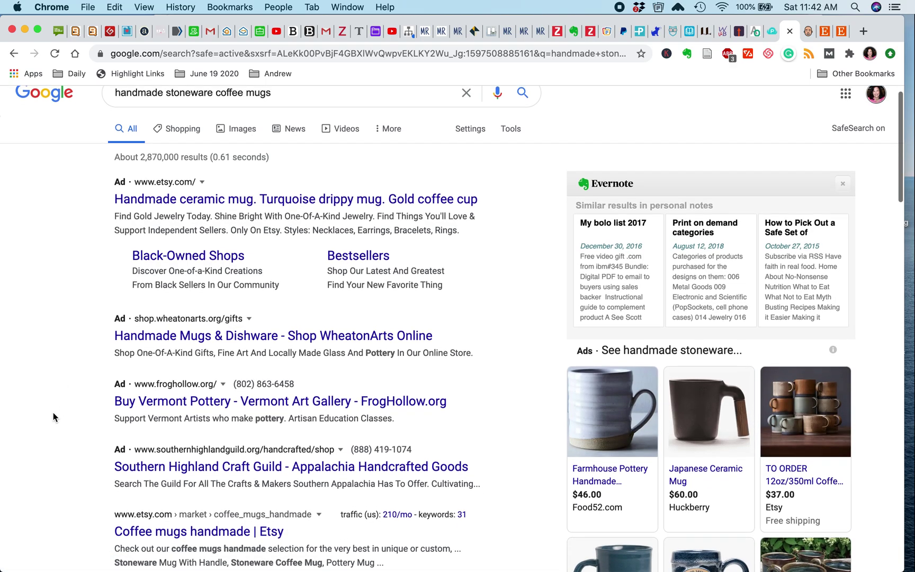
pyautogui.scroll(-5, 52, 417)
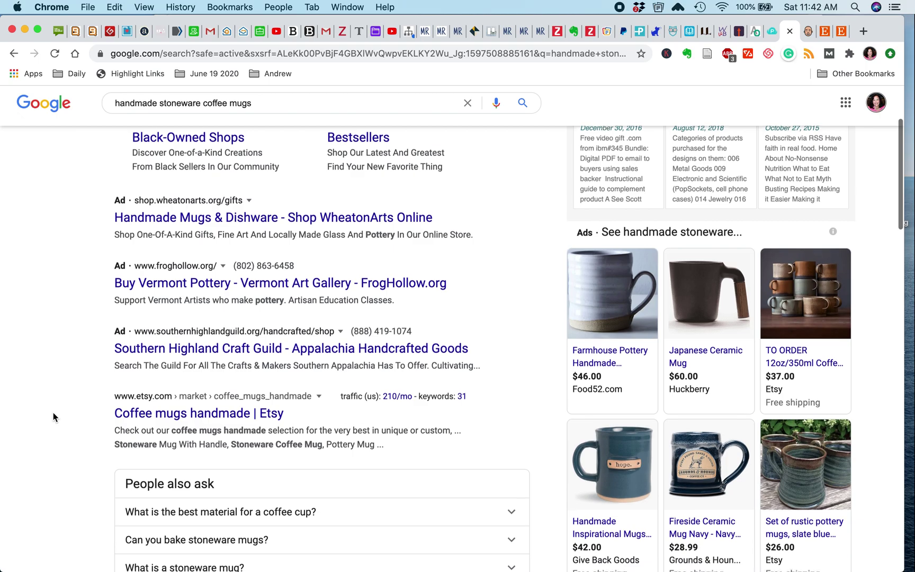
pyautogui.scroll(-10, 53, 413)
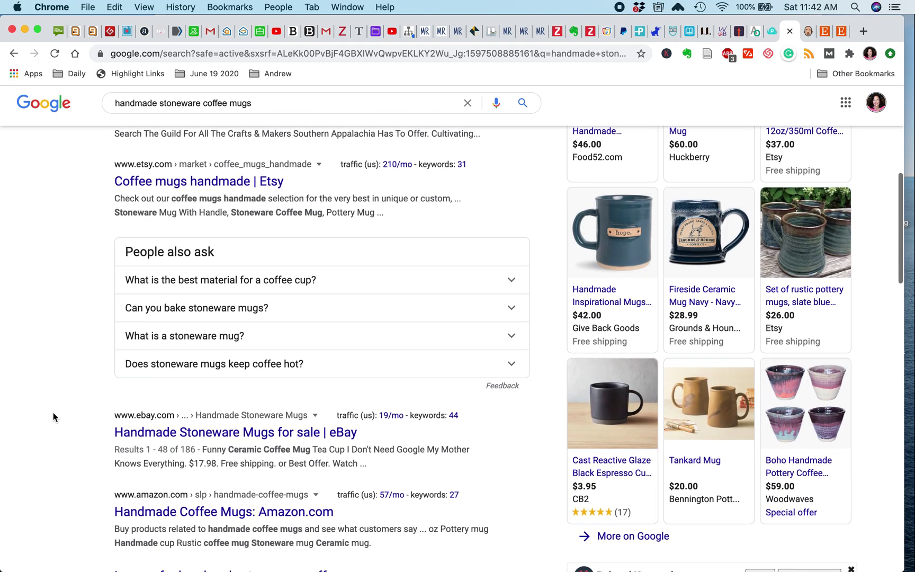
pyautogui.scroll(-8, 53, 413)
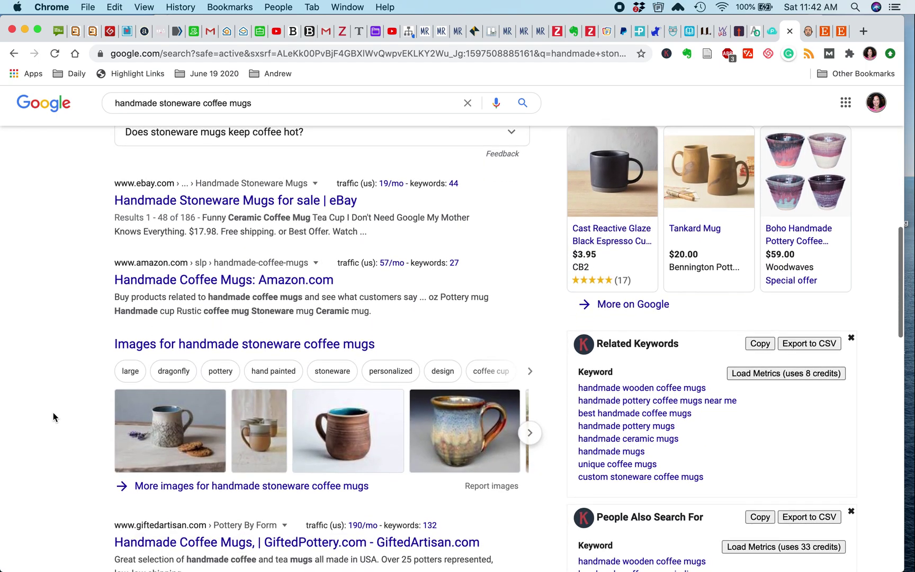
pyautogui.scroll(-9, 53, 412)
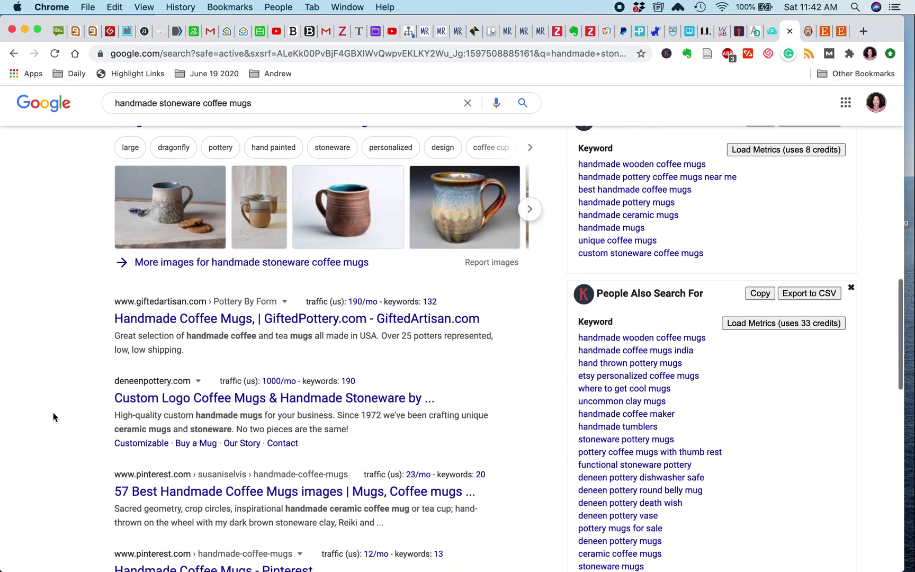
# Highlight the monthly traffic figures of the giftedartisan.com and deneenpottery.com results in turn.
pyautogui.moveTo(303, 302); pyautogui.dragTo(375, 300)
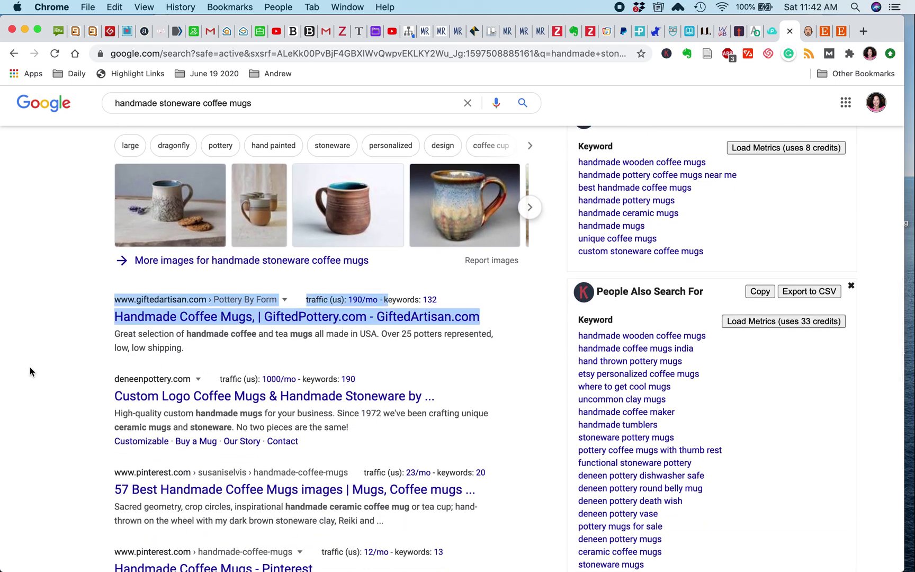
pyautogui.click(53, 377)
pyautogui.scroll(-3, 53, 379)
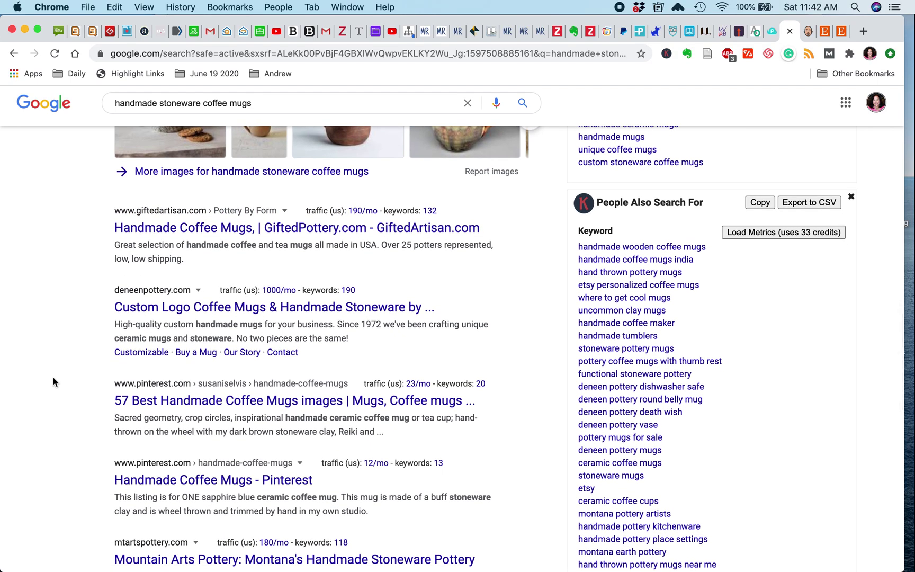
pyautogui.tripleClick(215, 288)
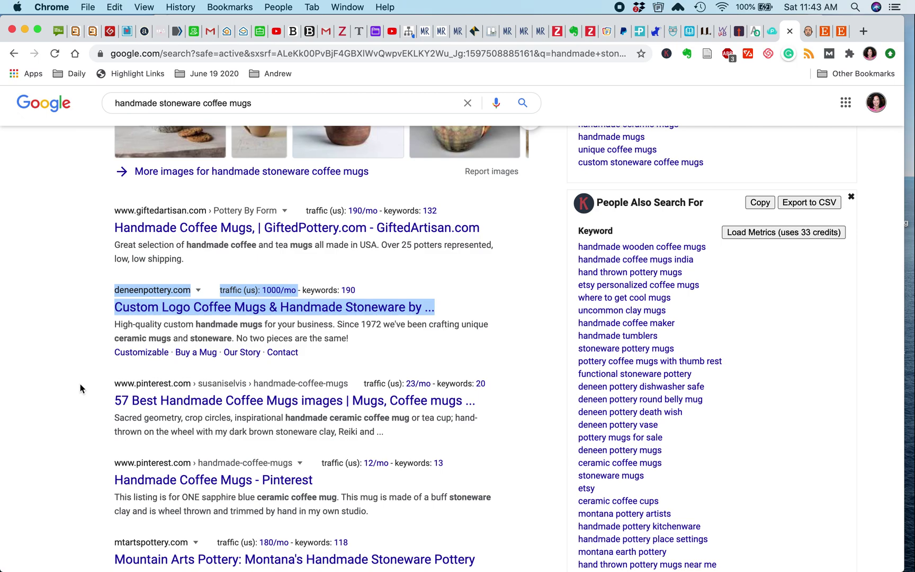
# Open the related search "handmade pottery mugs" in a new browser tab and switch to that tab.
pyautogui.scroll(-5, 80, 388)
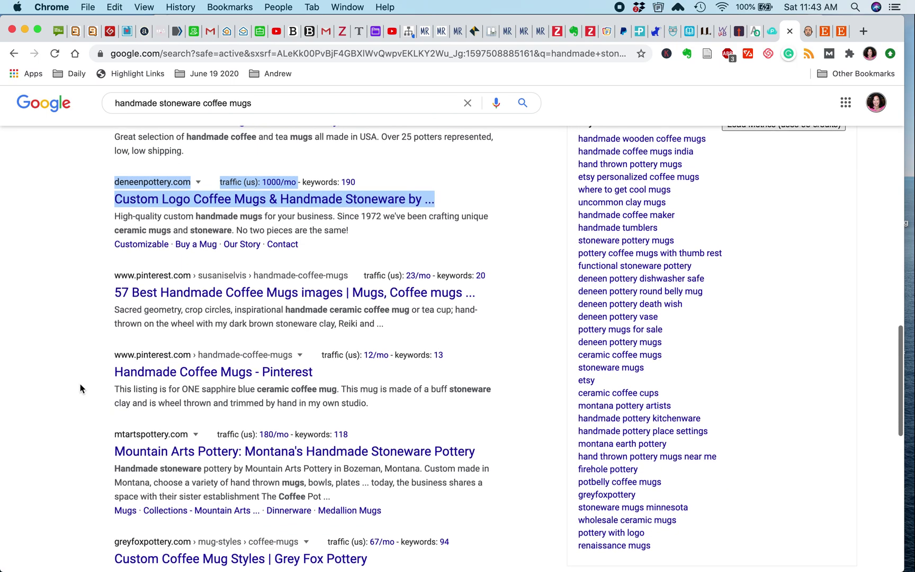
pyautogui.scroll(-1, 79, 388)
pyautogui.scroll(-8, 80, 388)
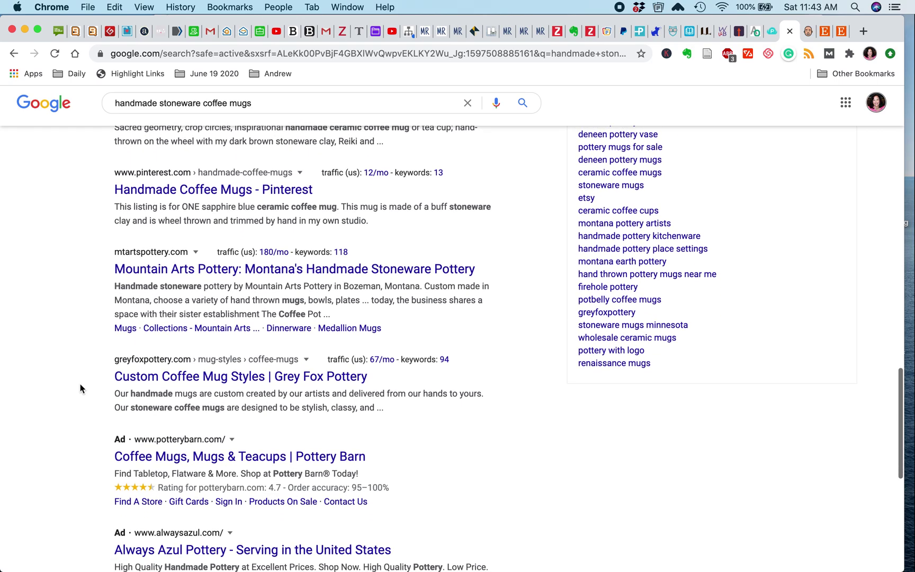
pyautogui.scroll(-10, 80, 388)
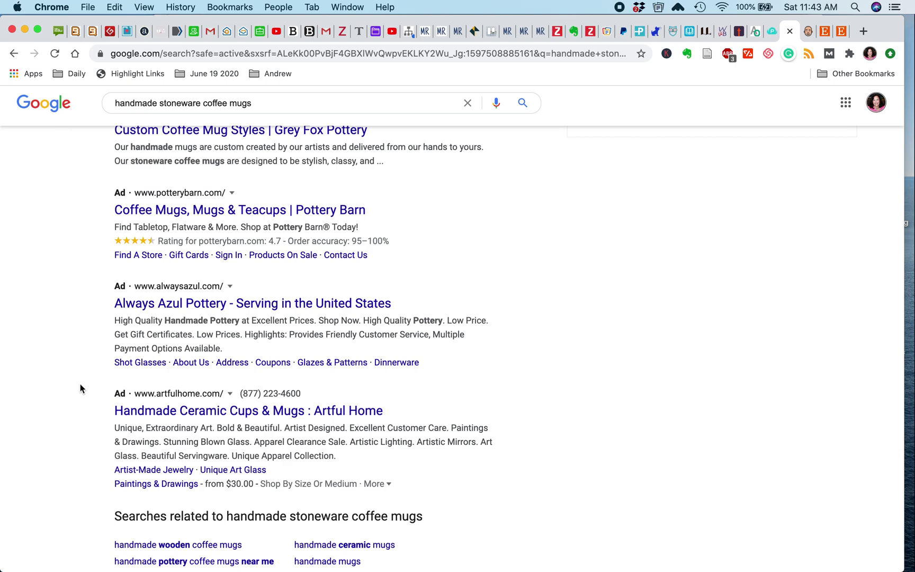
pyautogui.scroll(-6, 80, 384)
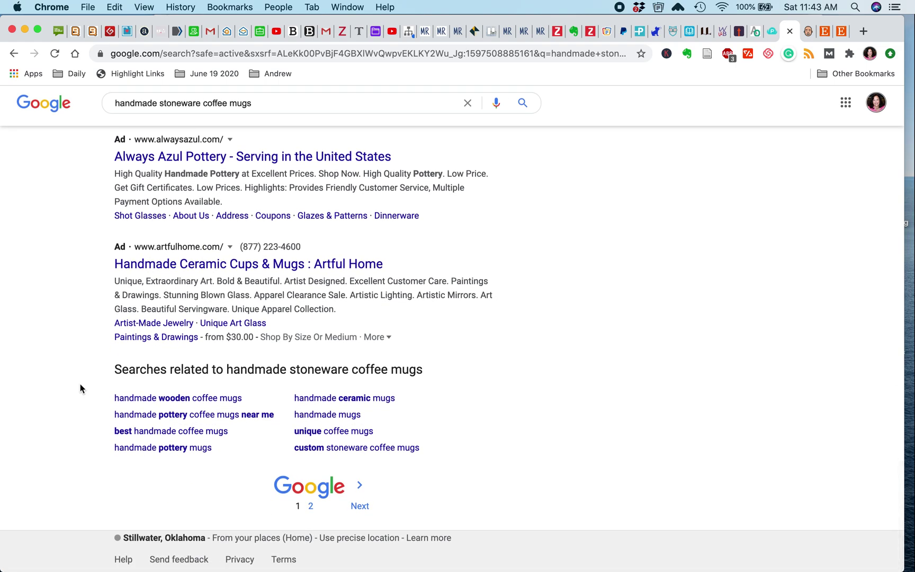
pyautogui.scroll(1, 80, 388)
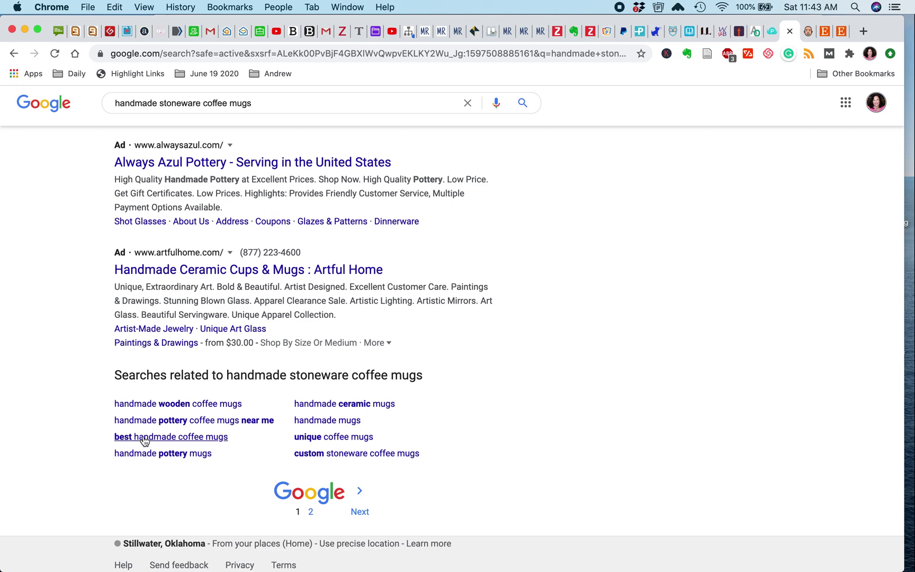
pyautogui.keyDown('super'); pyautogui.click(204, 454); pyautogui.keyUp('super')
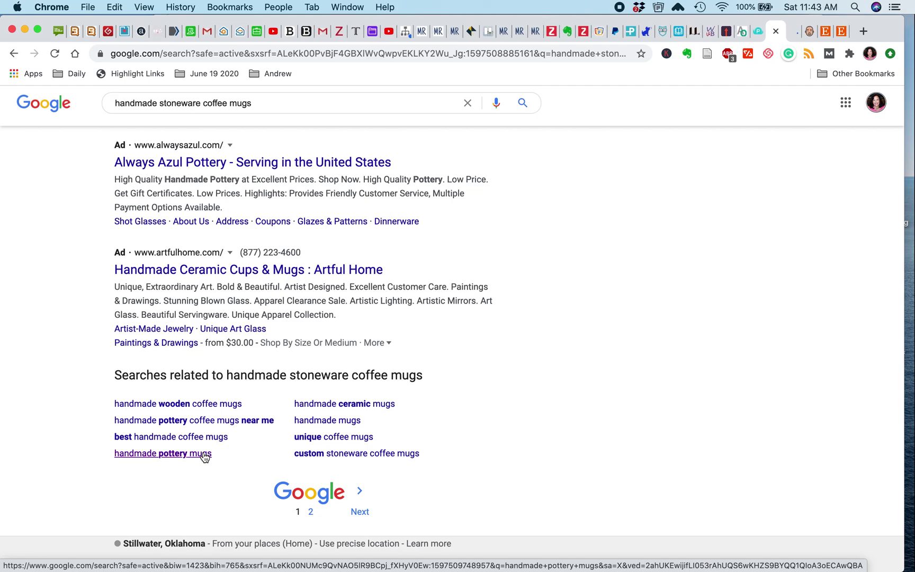
pyautogui.hotkey('ctrl', 'Tab')
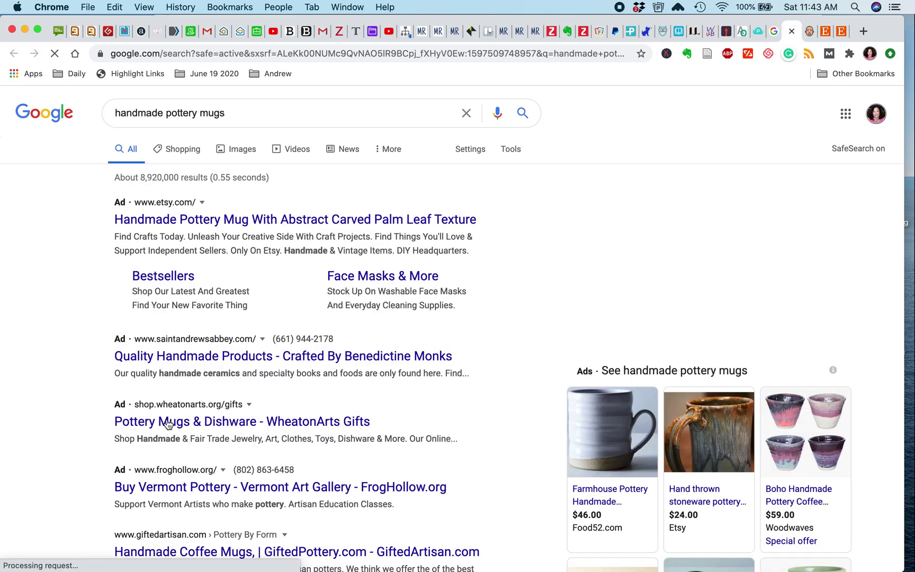
# Examine the "handmade pottery mugs" search trend chart and the traffic and keyword figures of its first results.
pyautogui.scroll(-3, 57, 429)
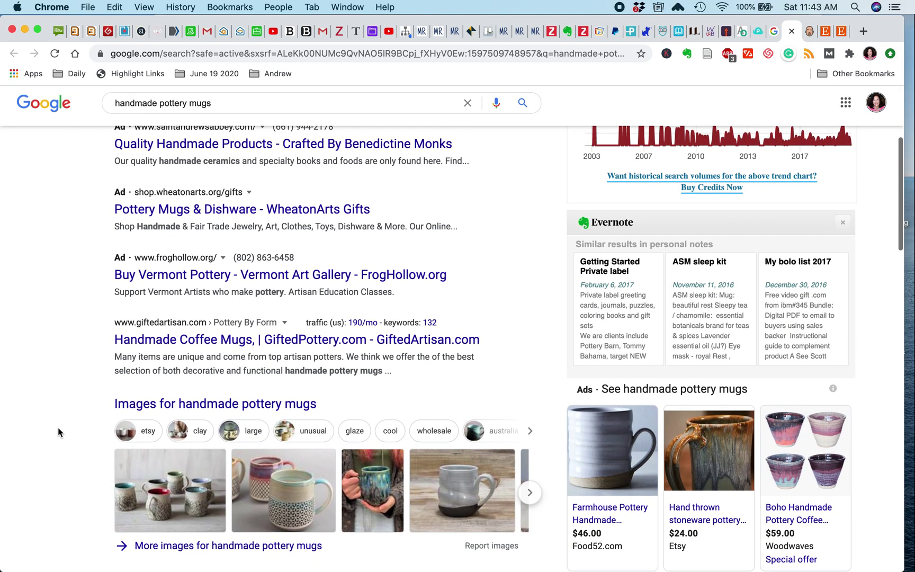
pyautogui.scroll(1, 57, 427)
pyautogui.scroll(1, 58, 427)
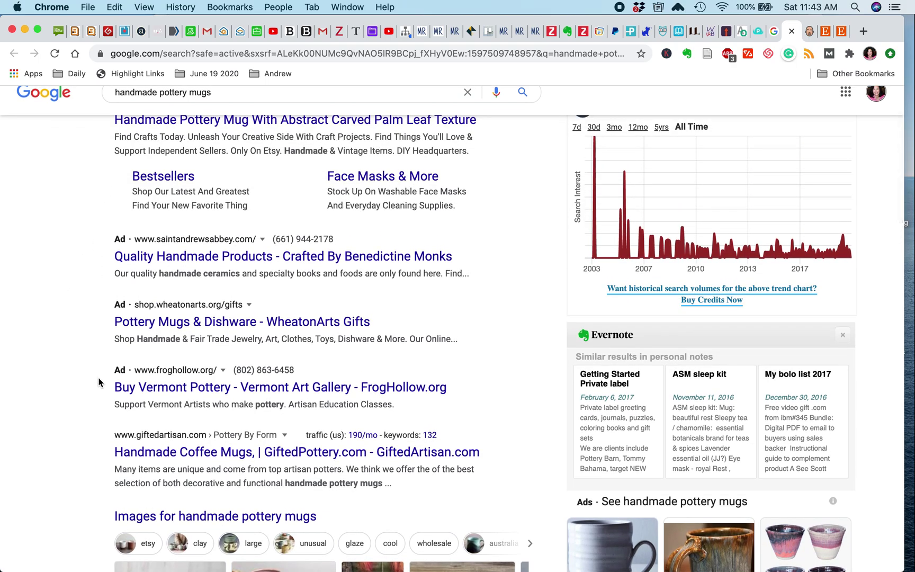
pyautogui.scroll(-3, 95, 416)
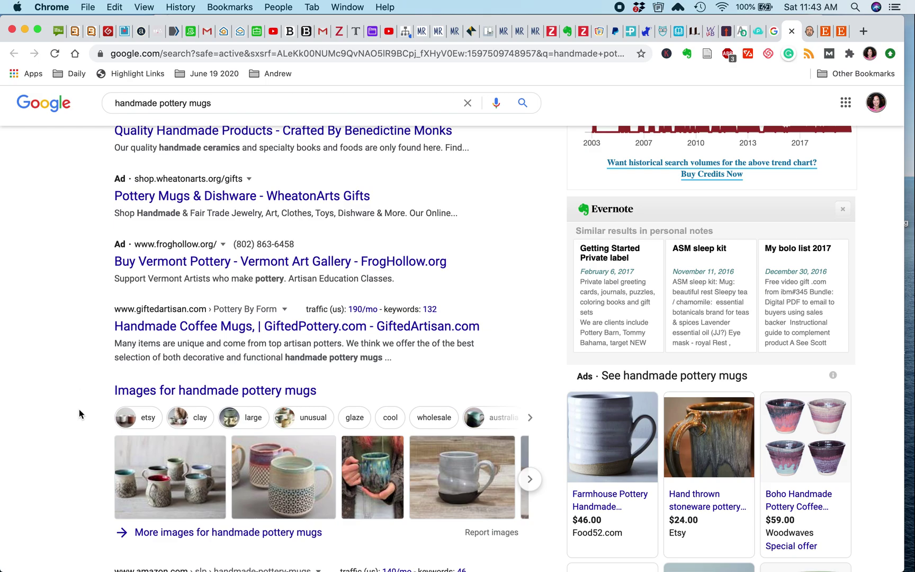
pyautogui.scroll(-1, 79, 413)
pyautogui.scroll(-2, 80, 414)
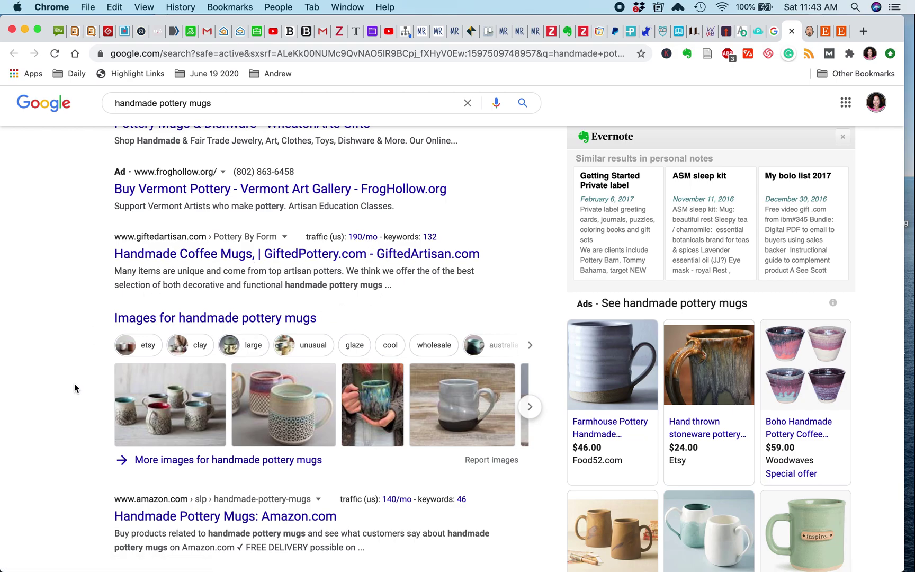
# Examine the traffic and keyword figures of the remaining "handmade pottery mugs" results, down to the related searches at the page end.
pyautogui.scroll(-2, 74, 385)
pyautogui.scroll(-8, 74, 384)
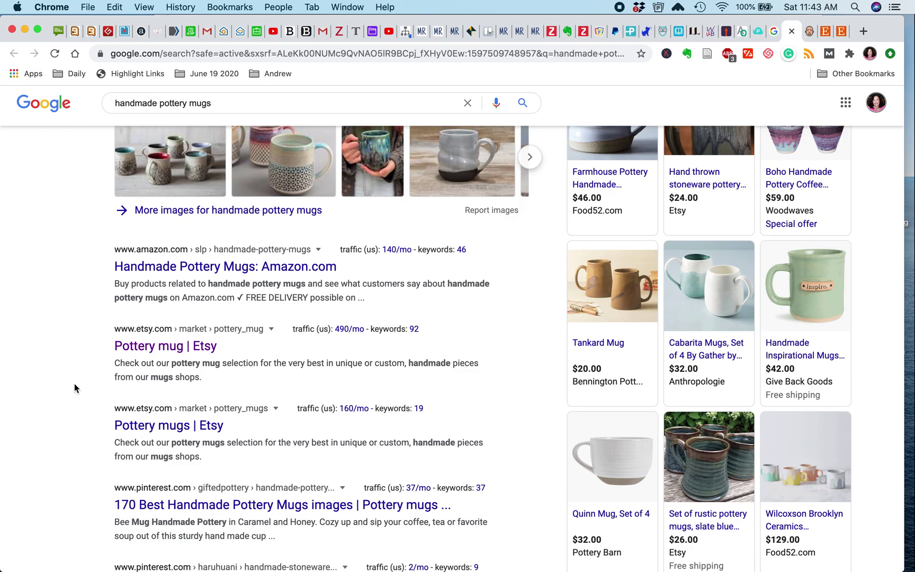
pyautogui.scroll(-2, 74, 383)
pyautogui.scroll(-1, 74, 383)
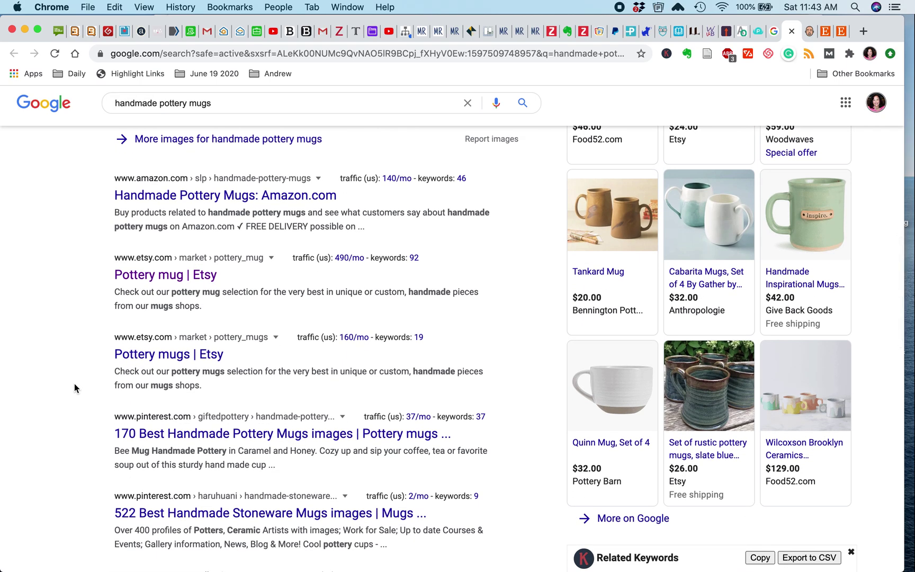
pyautogui.scroll(-7, 77, 434)
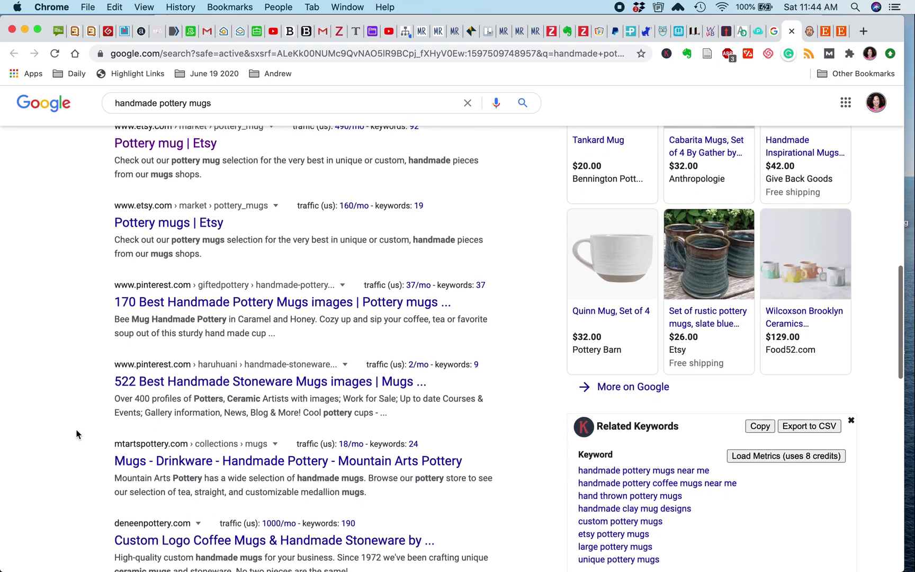
pyautogui.scroll(-7, 77, 434)
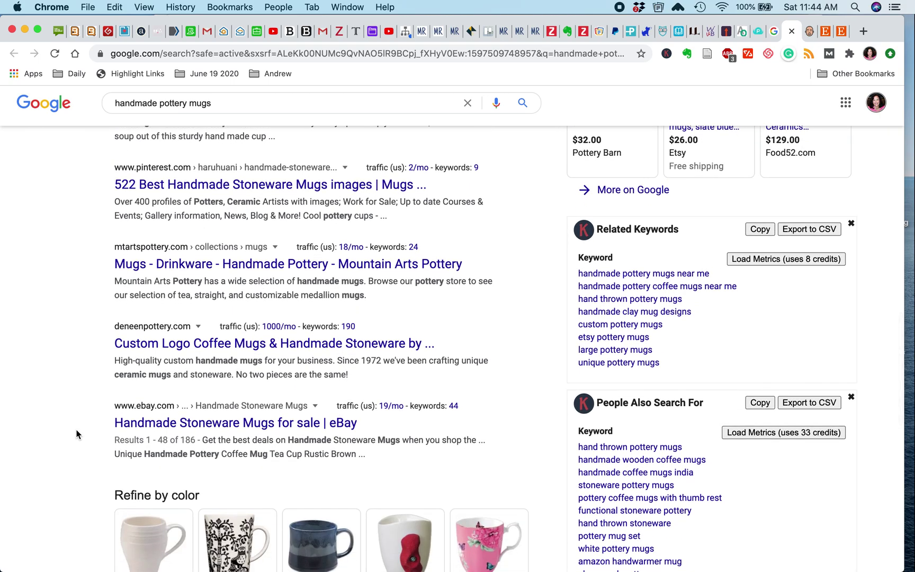
pyautogui.scroll(-6, 76, 434)
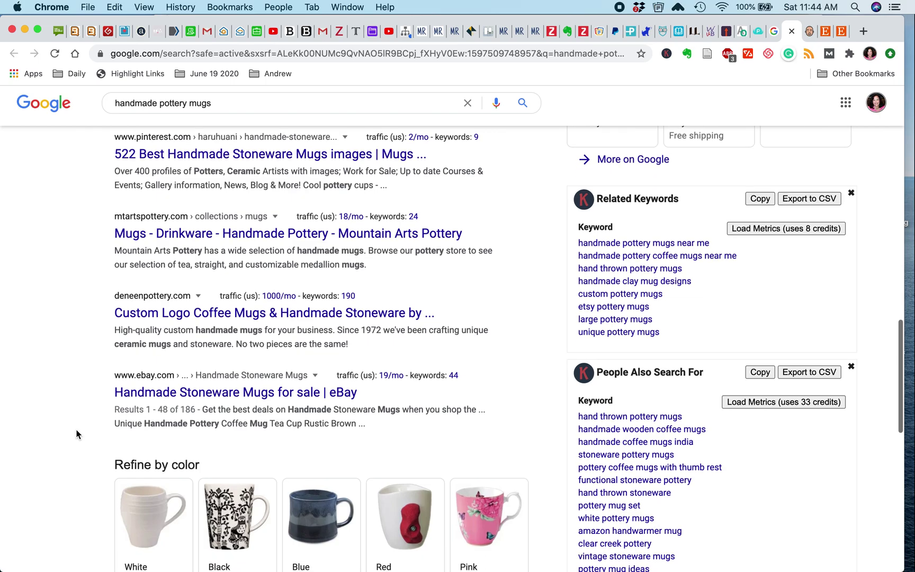
pyautogui.scroll(-2, 77, 434)
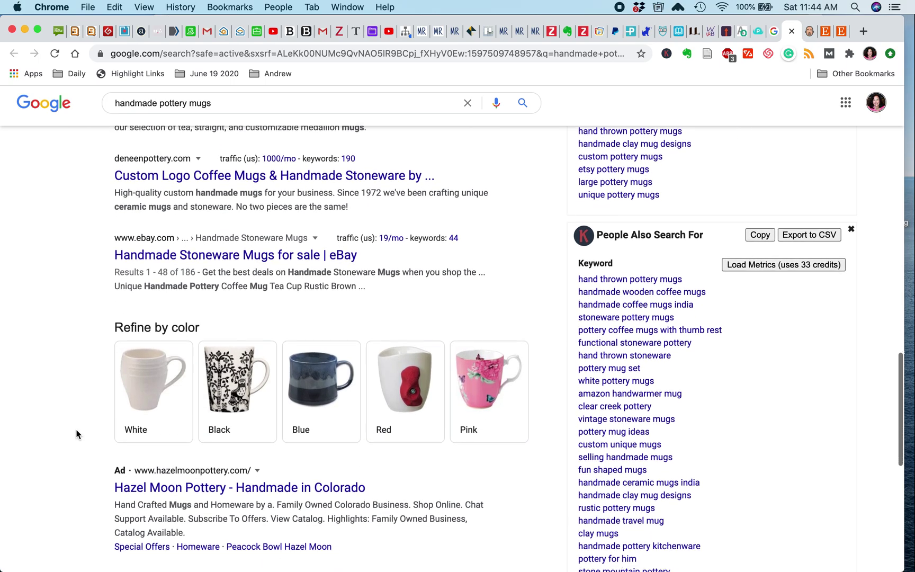
pyautogui.scroll(1, 76, 434)
pyautogui.scroll(-9, 76, 435)
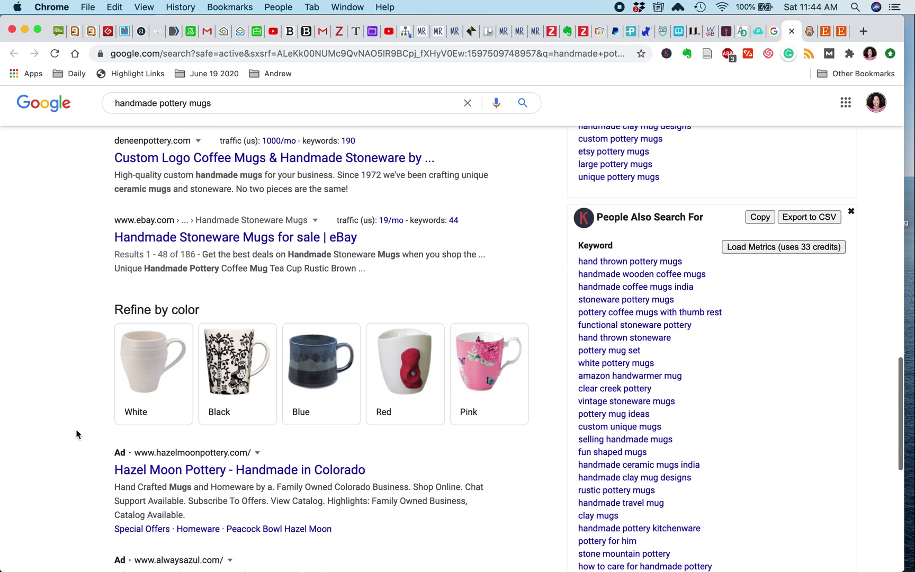
pyautogui.scroll(-9, 77, 434)
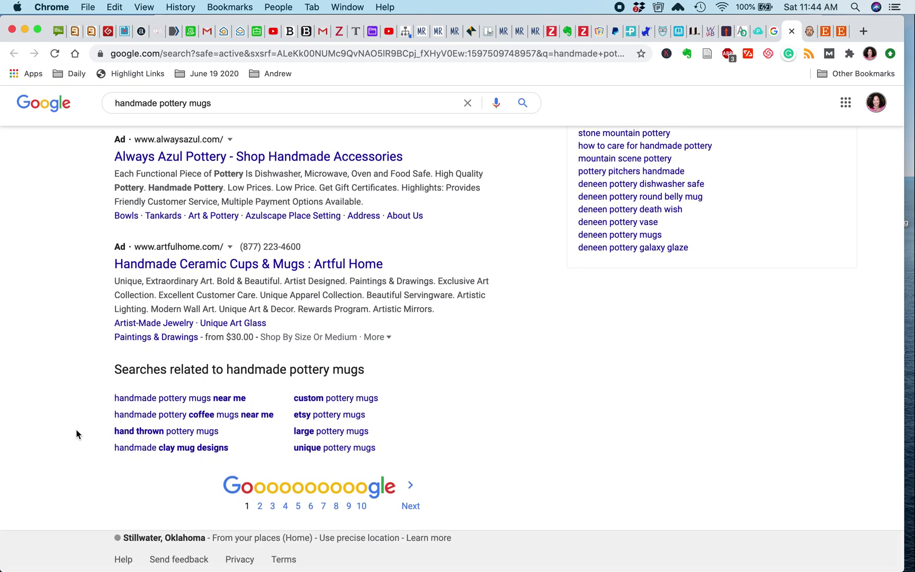
# Shorten the search query to "handmade pottery" and run the search.
pyautogui.scroll(20, 76, 434)
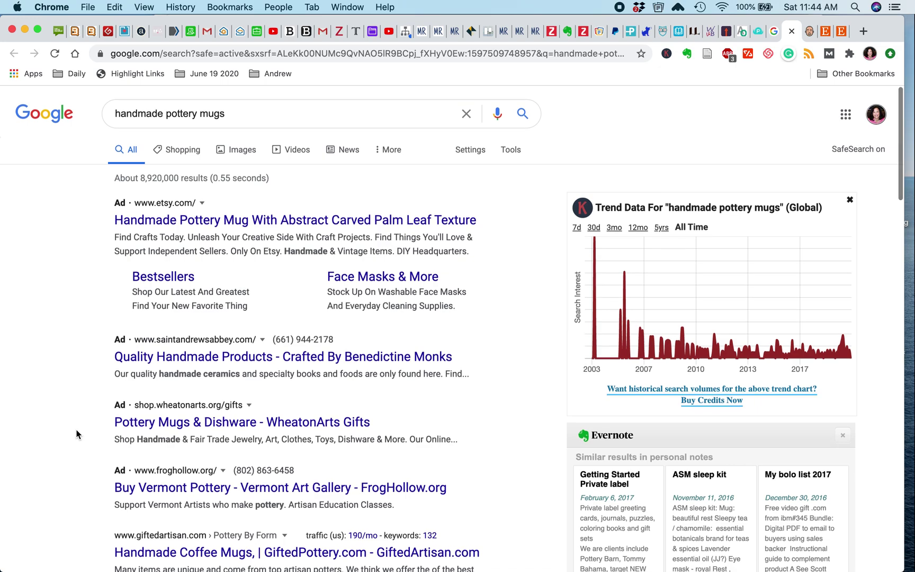
pyautogui.click(236, 115)
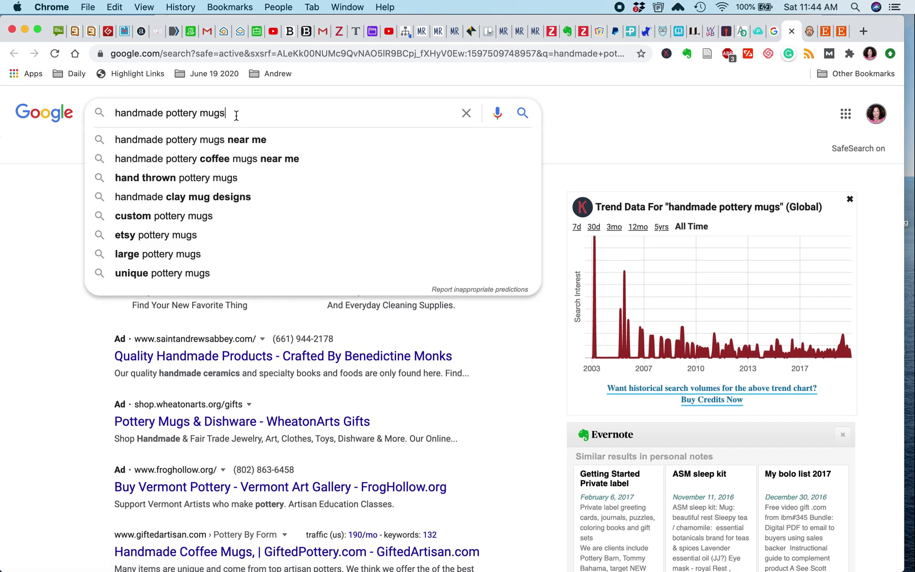
pyautogui.press('BackSpace')
pyautogui.press('BackSpace')
pyautogui.press('BackSpace')
pyautogui.press('BackSpace')
pyautogui.press('BackSpace')
pyautogui.press('Return')
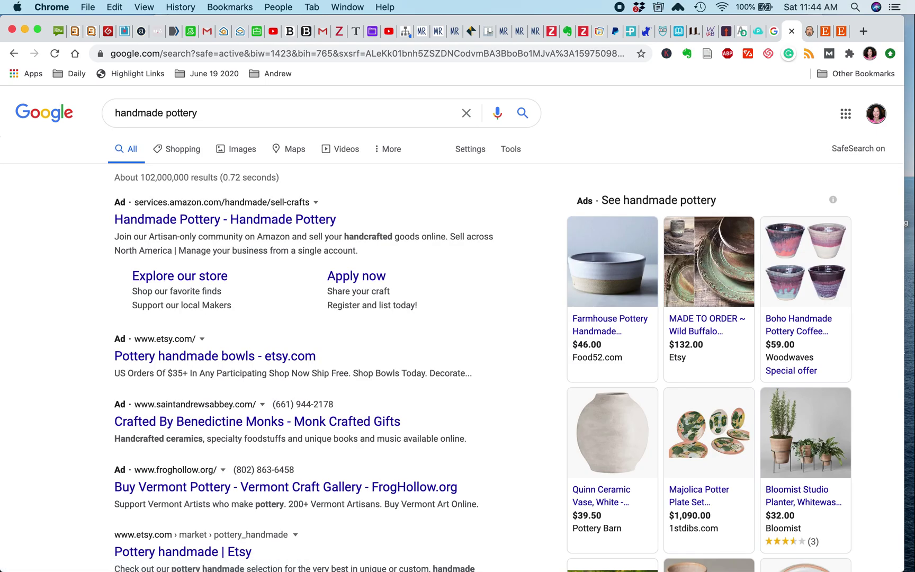
# Examine the "handmade pottery" trend chart and the traffic and keyword figures of its organic results.
pyautogui.scroll(-3, 82, 353)
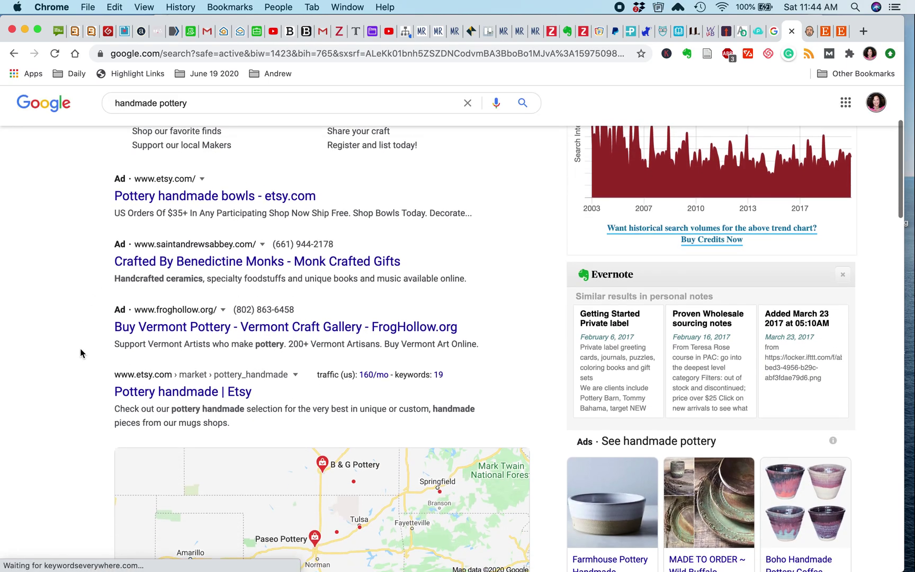
pyautogui.scroll(-2, 83, 353)
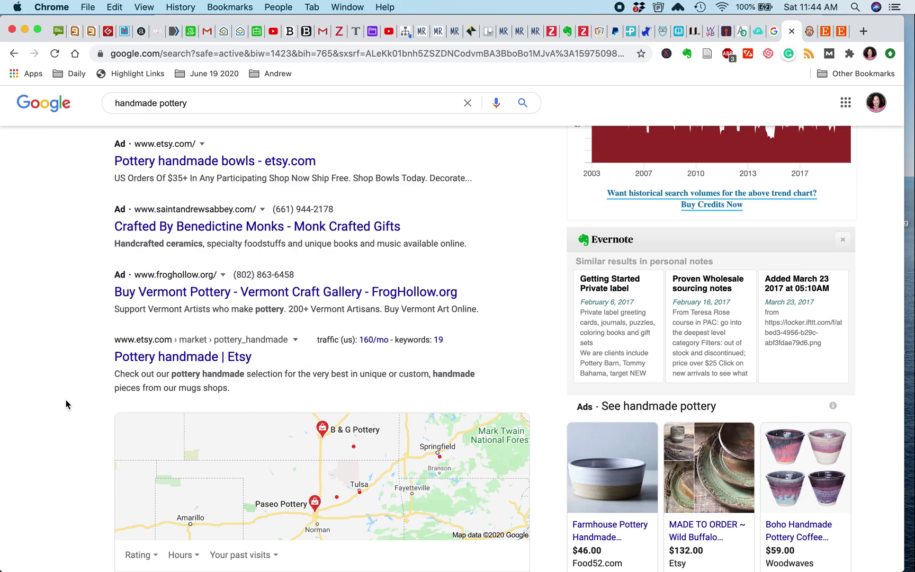
pyautogui.scroll(-10, 66, 404)
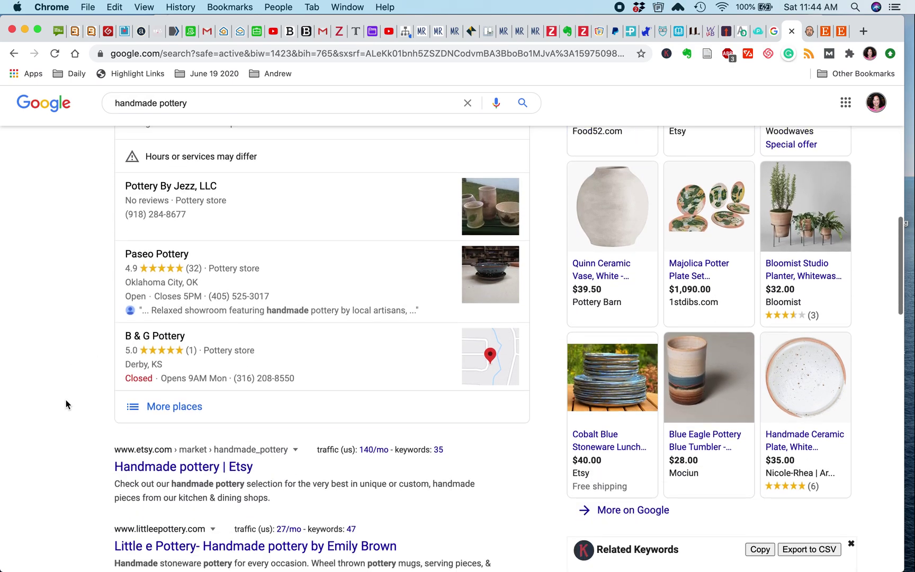
pyautogui.scroll(-1, 66, 404)
pyautogui.scroll(-6, 68, 404)
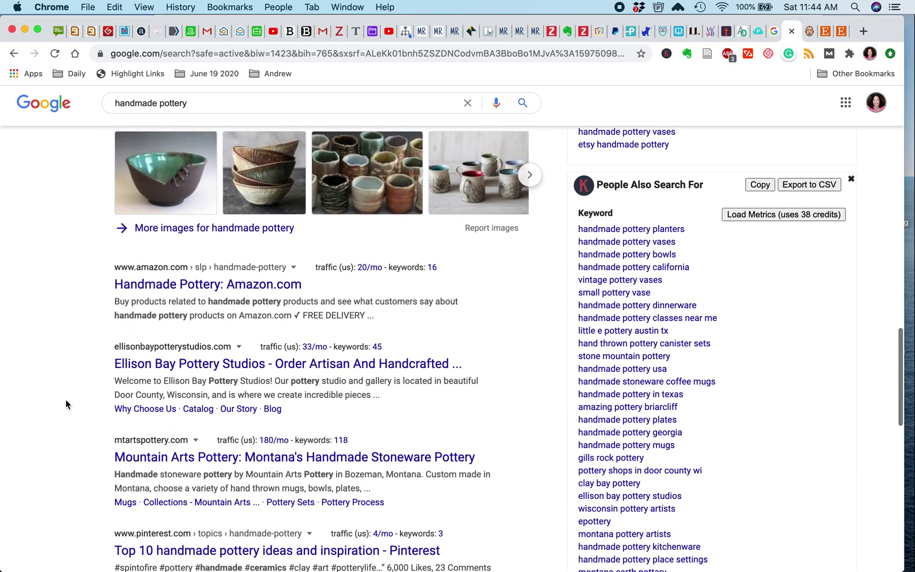
pyautogui.scroll(-1, 66, 404)
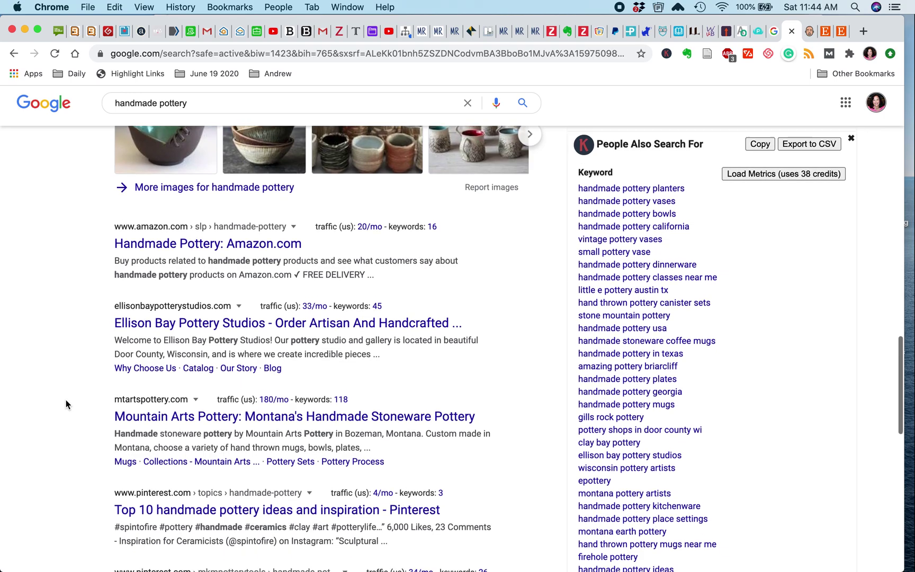
pyautogui.scroll(-1, 67, 404)
pyautogui.scroll(1, 66, 404)
pyautogui.scroll(-1, 66, 404)
pyautogui.scroll(-3, 67, 404)
pyautogui.scroll(-5, 66, 404)
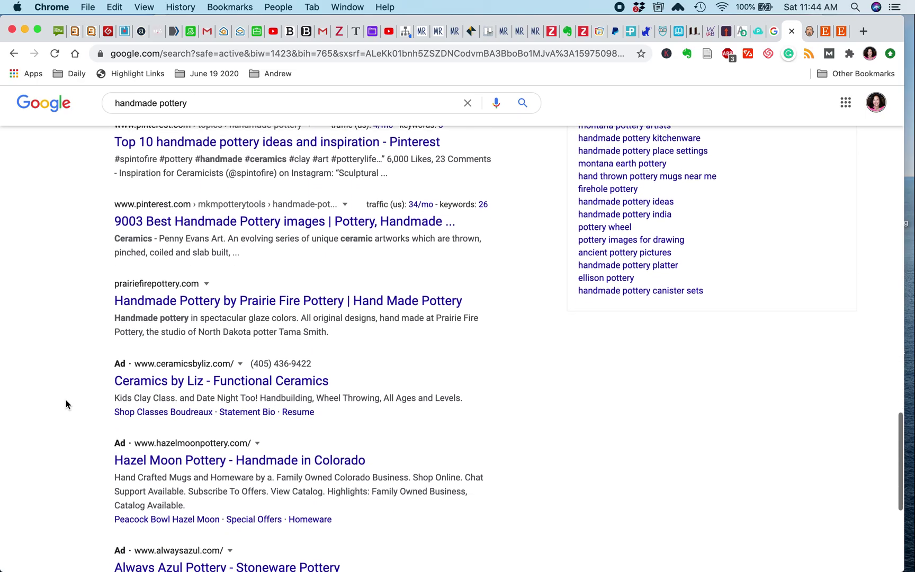
pyautogui.scroll(10, 66, 404)
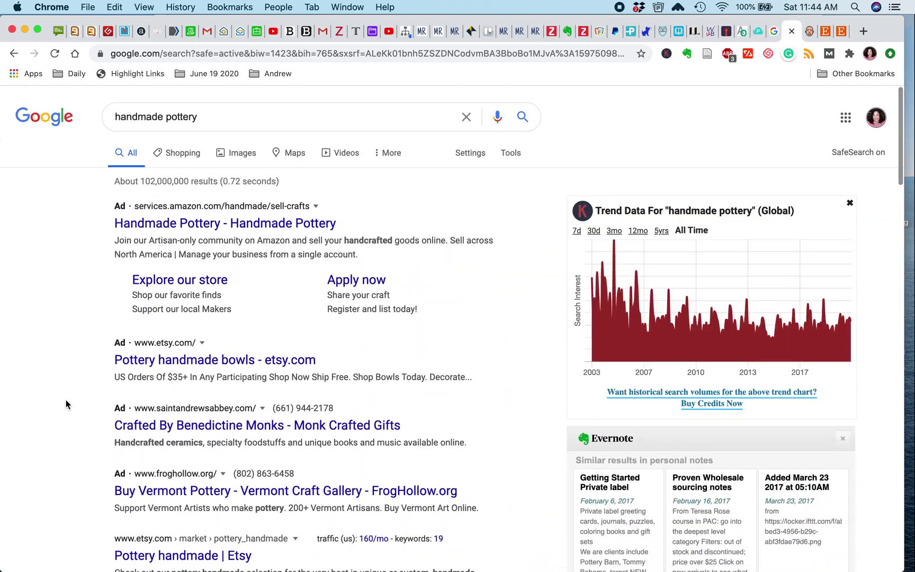
pyautogui.scroll(-15, 66, 404)
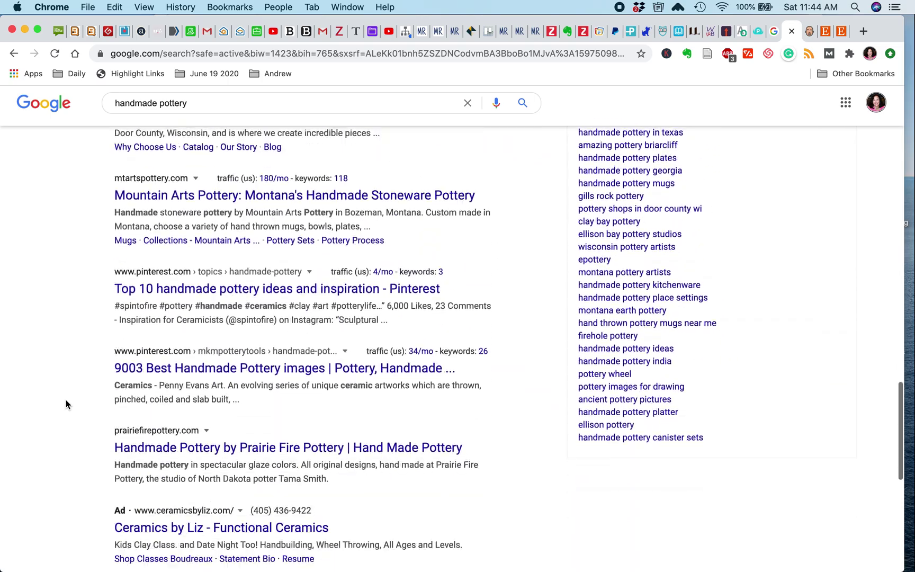
# Run the suggested search "handmade pottery bowls" from the query suggestions.
pyautogui.scroll(15, 66, 404)
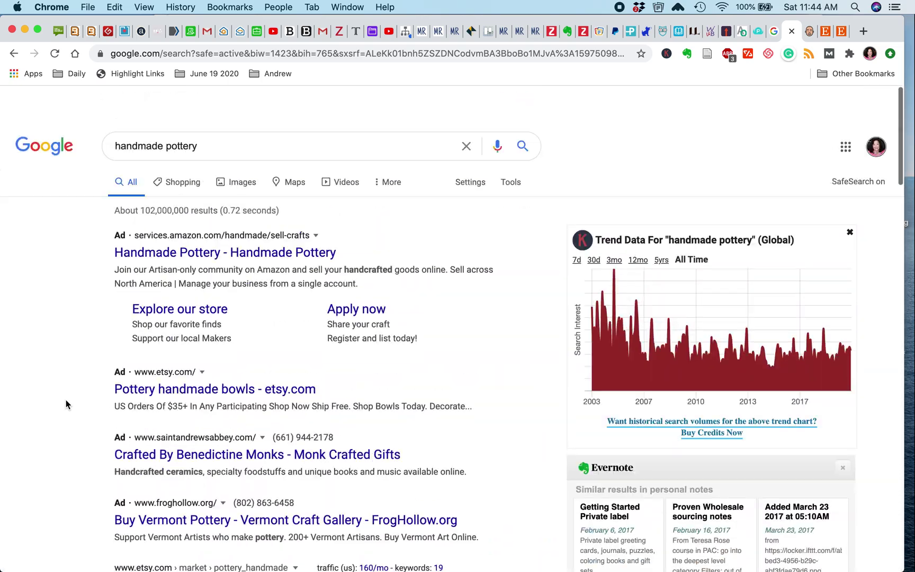
pyautogui.click(207, 112)
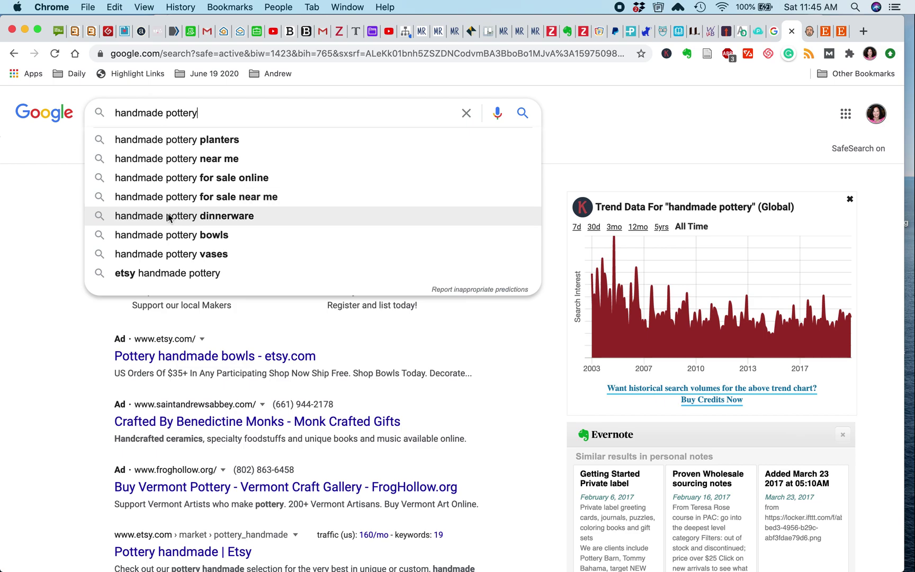
pyautogui.click(163, 235)
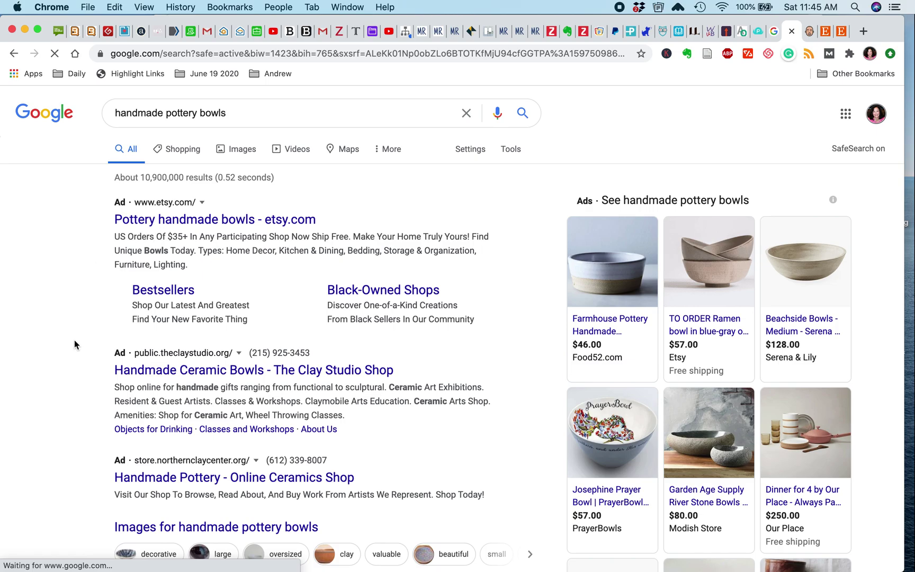
# Examine the traffic and keyword figures of the "handmade pottery bowls" results, including the Etsy and Pinterest listings.
pyautogui.scroll(-10, 75, 340)
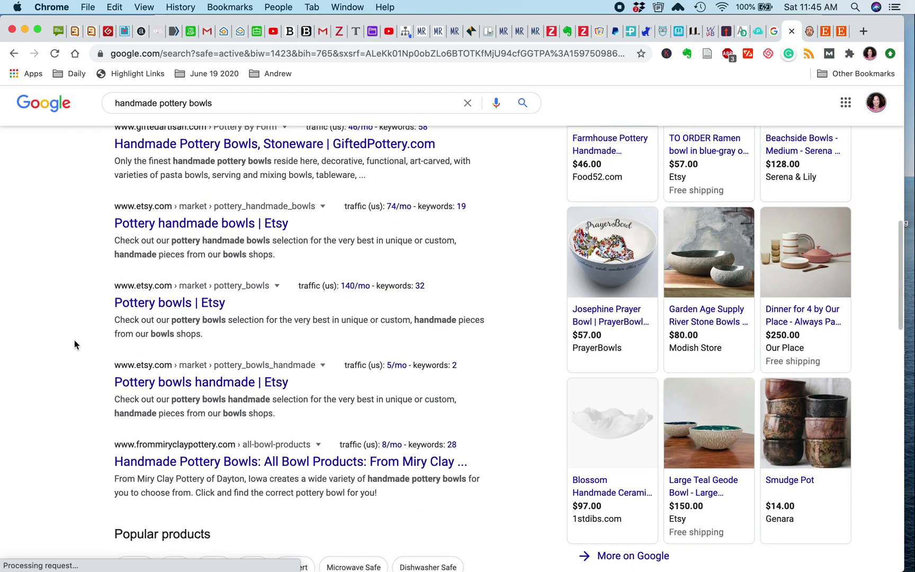
pyautogui.scroll(2, 74, 345)
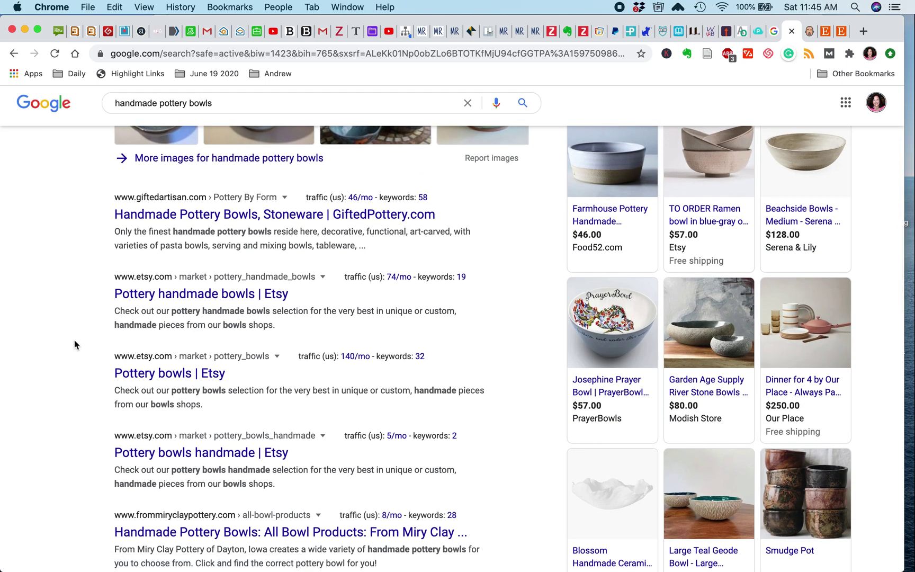
pyautogui.scroll(-3, 74, 344)
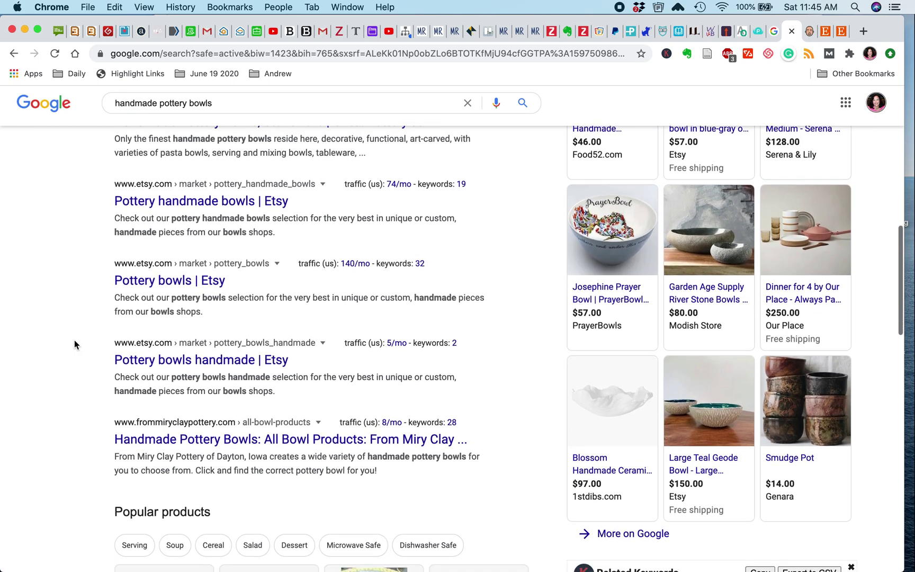
pyautogui.scroll(-6, 74, 341)
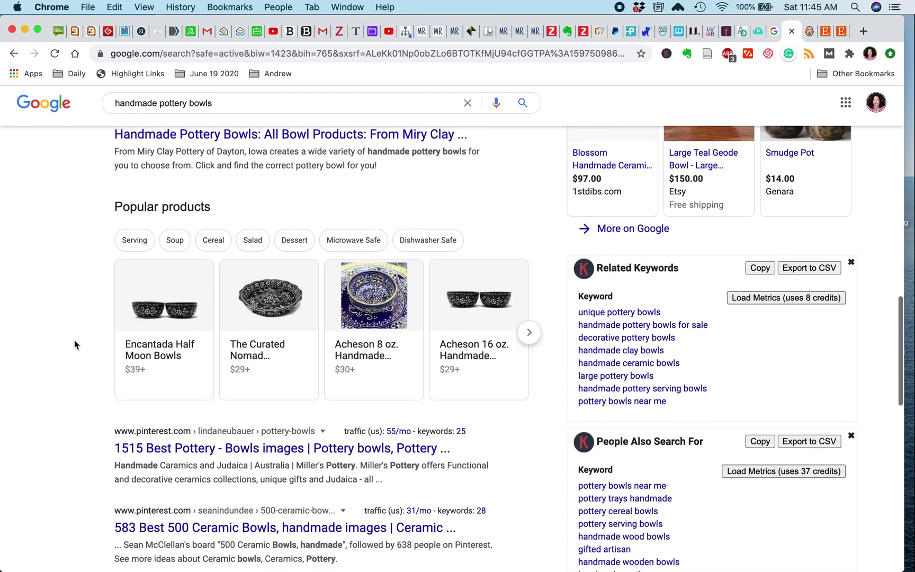
pyautogui.scroll(-5, 74, 345)
pyautogui.scroll(-5, 74, 345)
pyautogui.scroll(-6, 74, 341)
pyautogui.scroll(15, 75, 342)
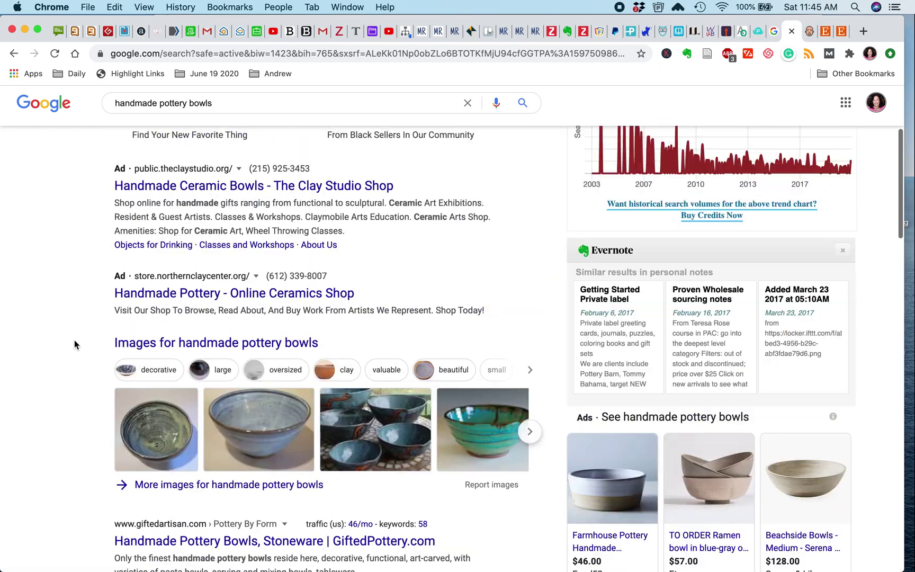
# Remove "bowls" from the search query and run the suggested search "handmade pottery dinnerware".
pyautogui.scroll(4, 75, 345)
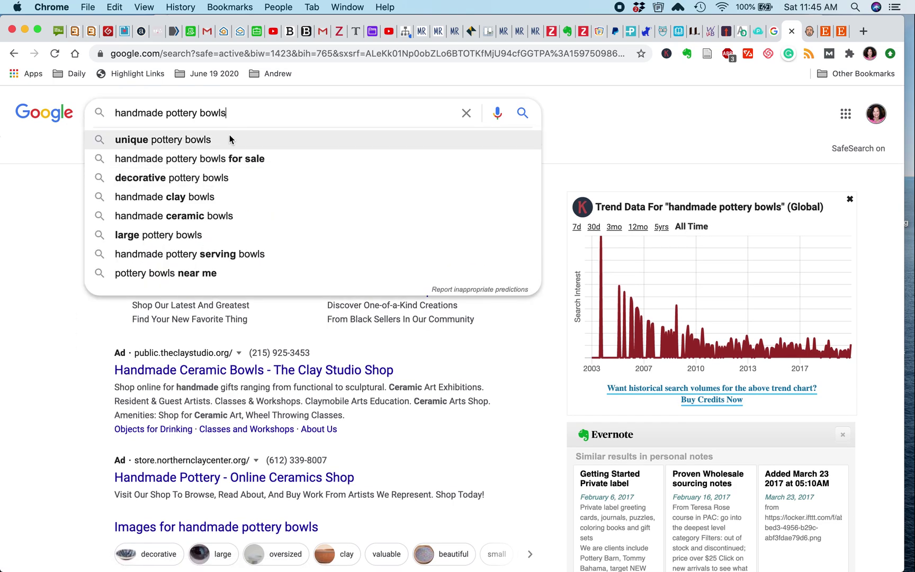
pyautogui.press('BackSpace')
pyautogui.press('BackSpace')
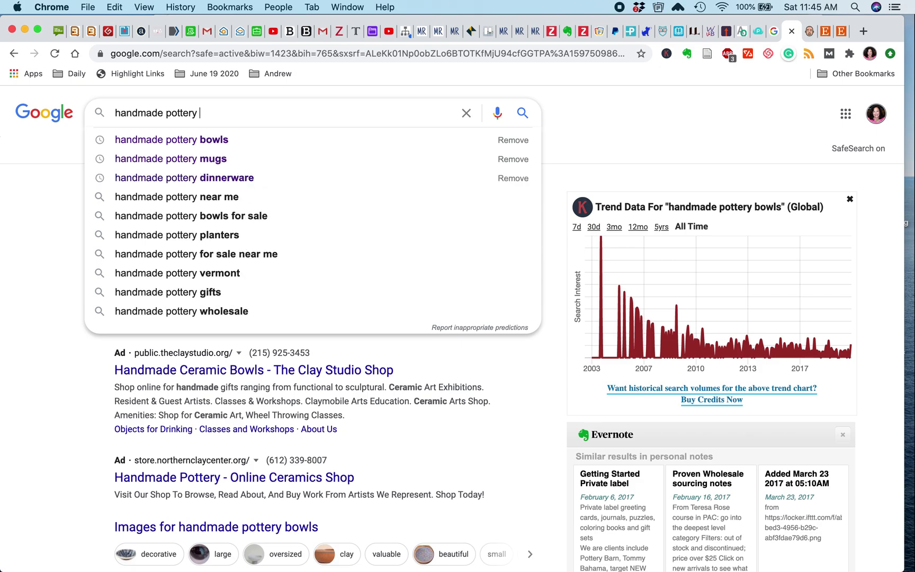
pyautogui.click(228, 180)
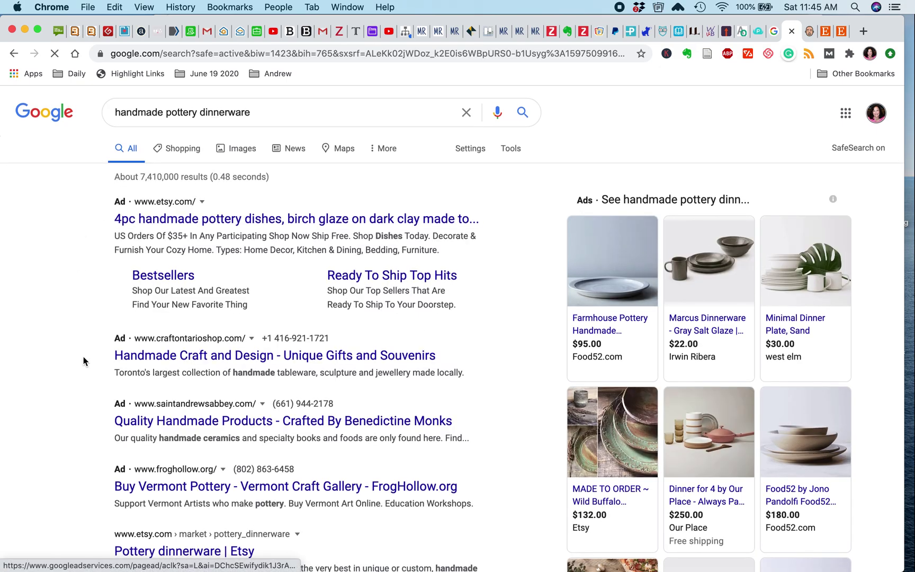
# Examine the traffic and keyword figures of the first "handmade pottery dinnerware" results, including the Etsy and foter.com listings.
pyautogui.scroll(-7, 83, 357)
pyautogui.scroll(-4, 83, 357)
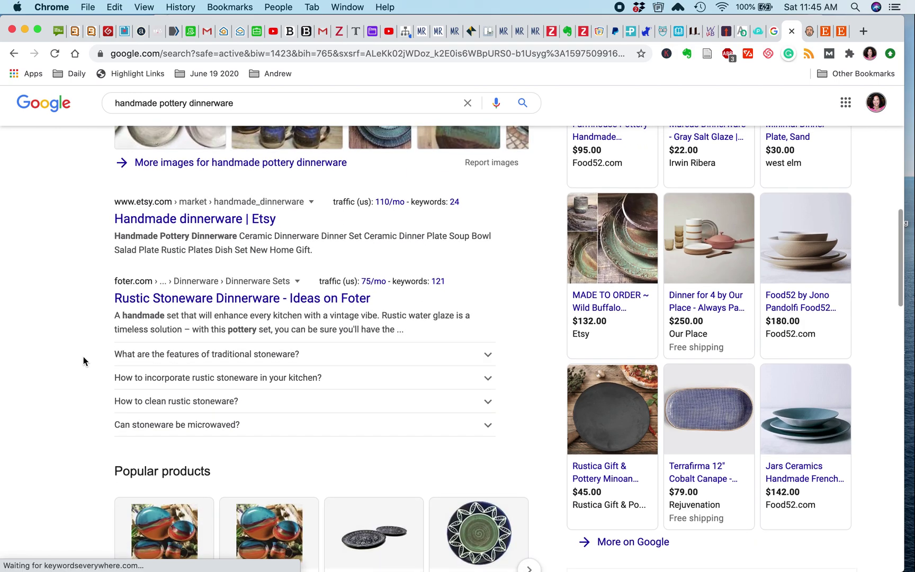
pyautogui.scroll(5, 83, 357)
pyautogui.scroll(4, 83, 357)
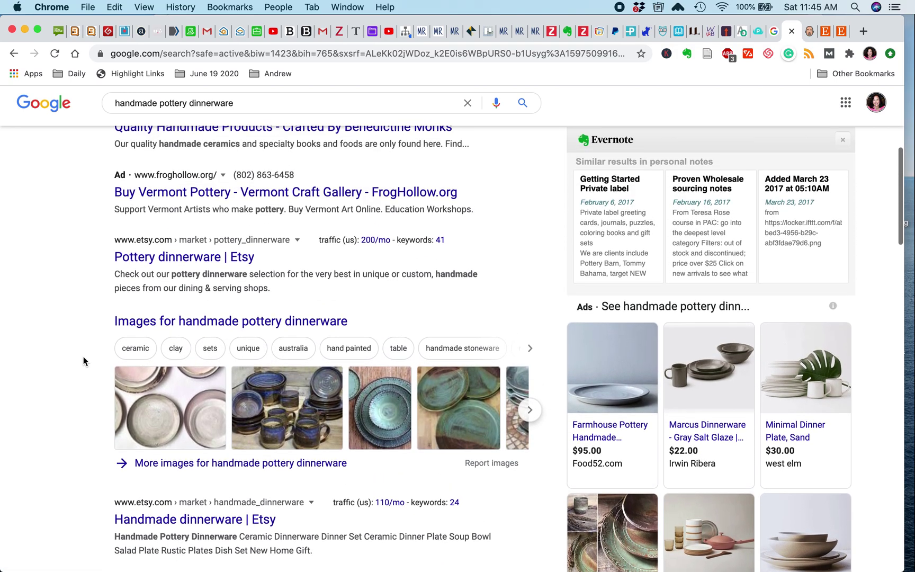
pyautogui.scroll(-3, 83, 357)
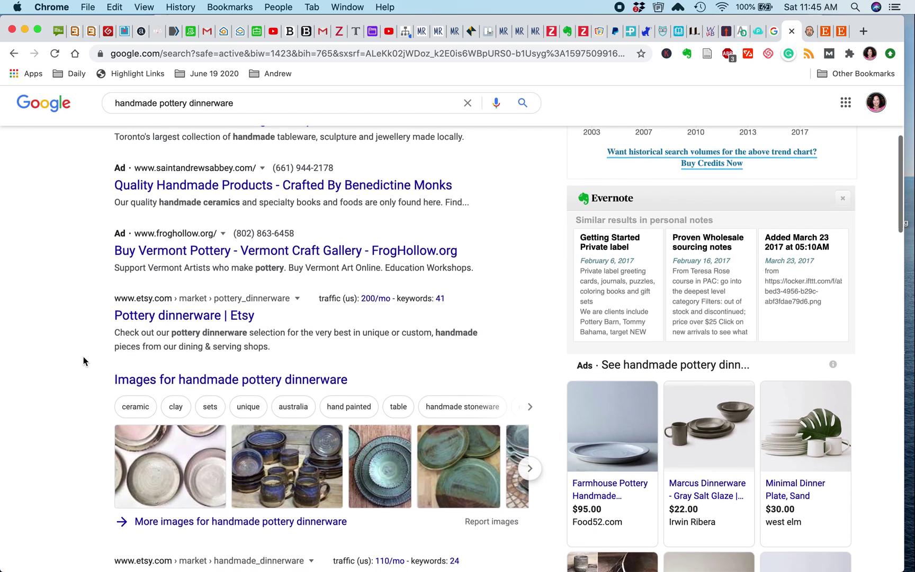
pyautogui.scroll(-2, 83, 357)
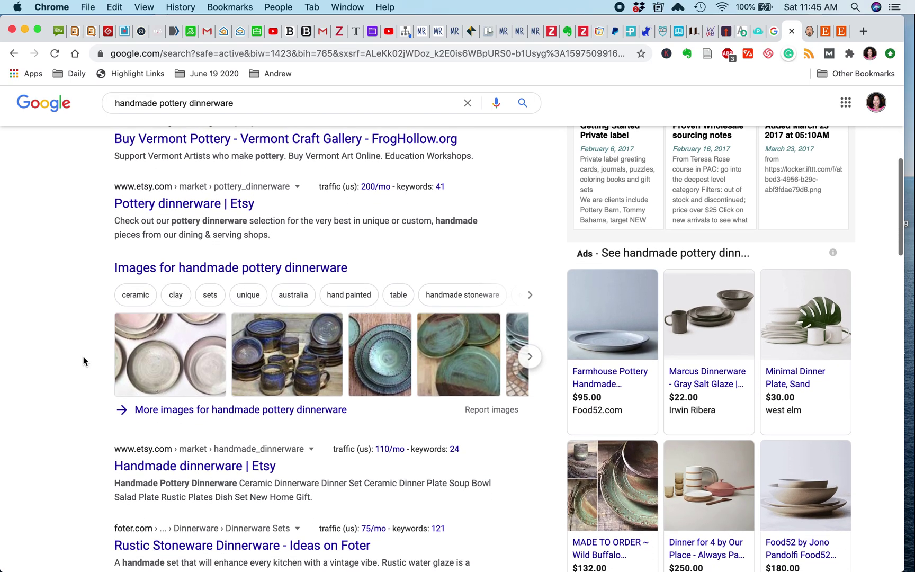
pyautogui.scroll(-4, 83, 357)
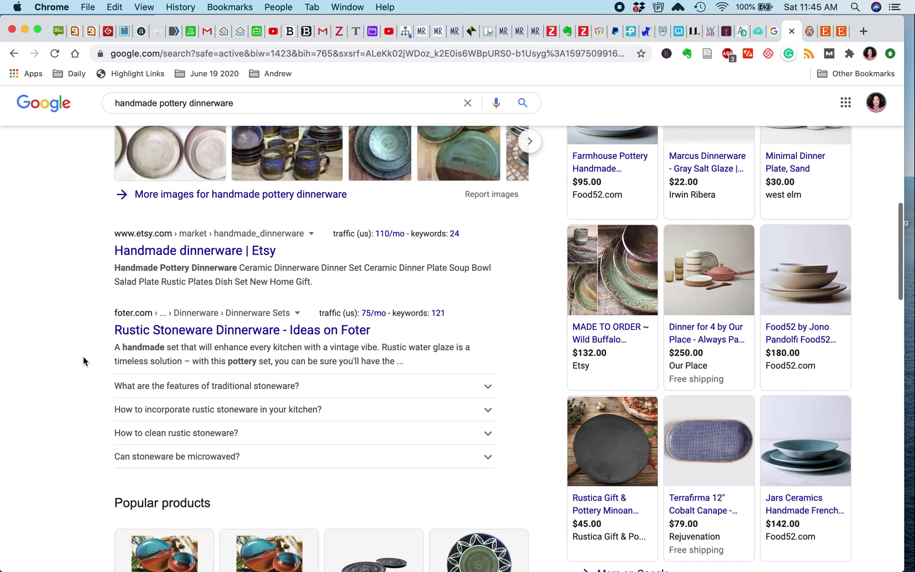
# Examine the traffic and keyword figures of the remaining "handmade pottery dinnerware" results, down to the Bennington Potters and Remodelista listings.
pyautogui.scroll(-2, 83, 357)
pyautogui.scroll(-3, 84, 360)
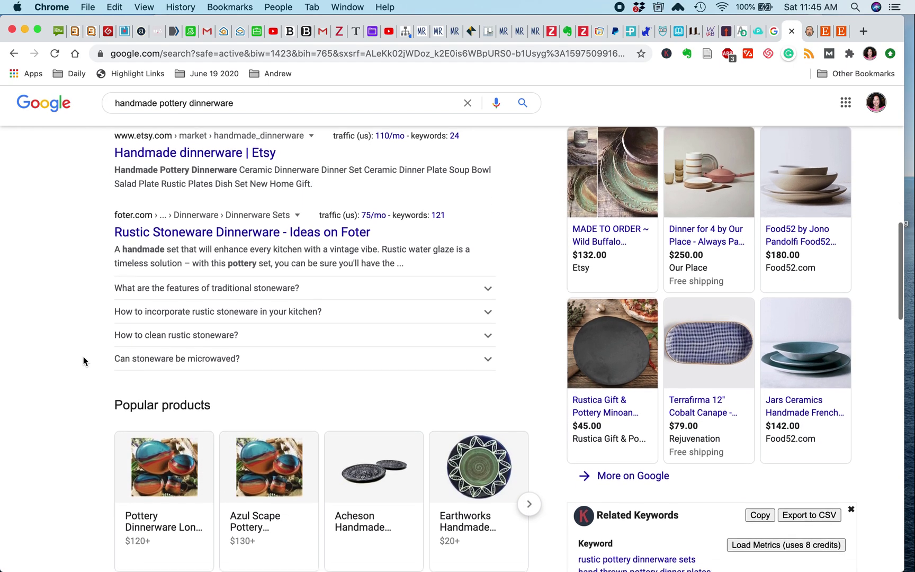
pyautogui.scroll(-1, 83, 362)
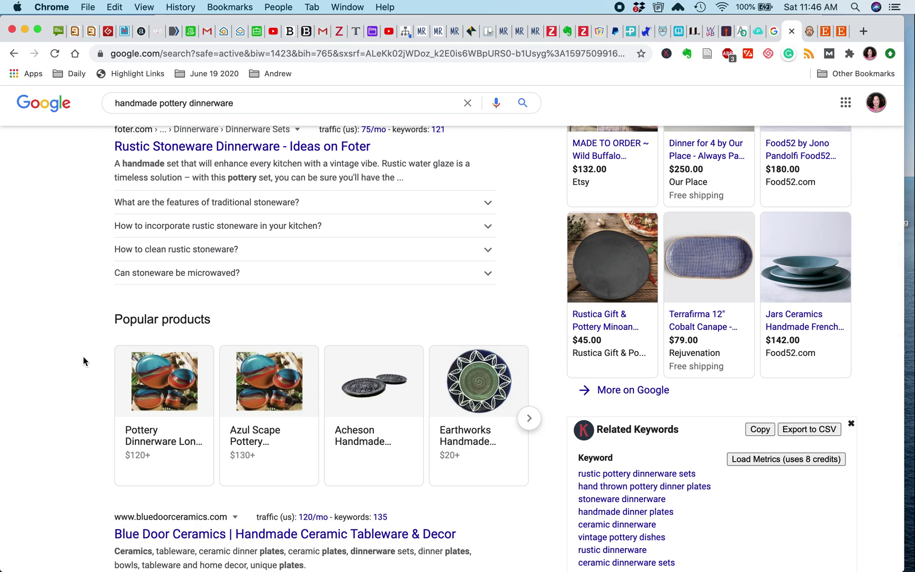
pyautogui.scroll(-7, 83, 362)
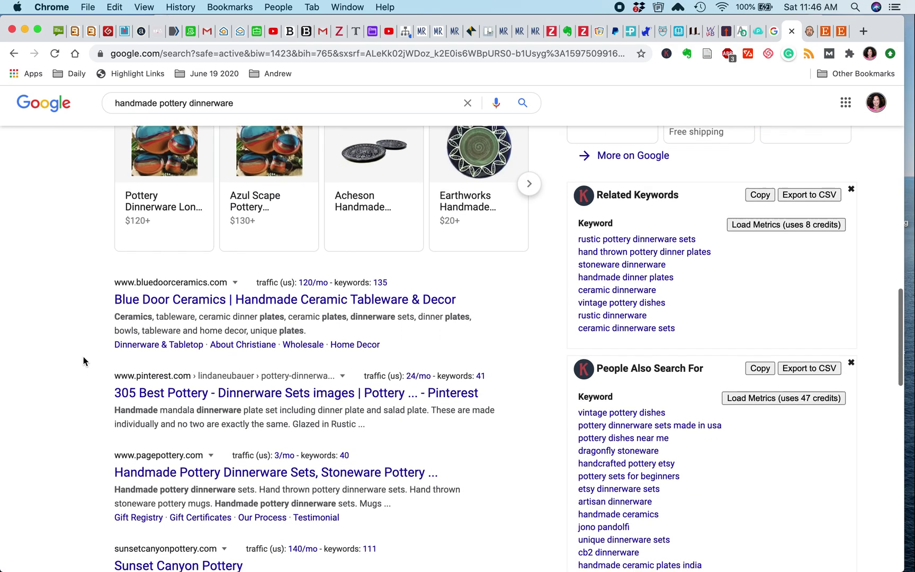
pyautogui.scroll(-8, 84, 357)
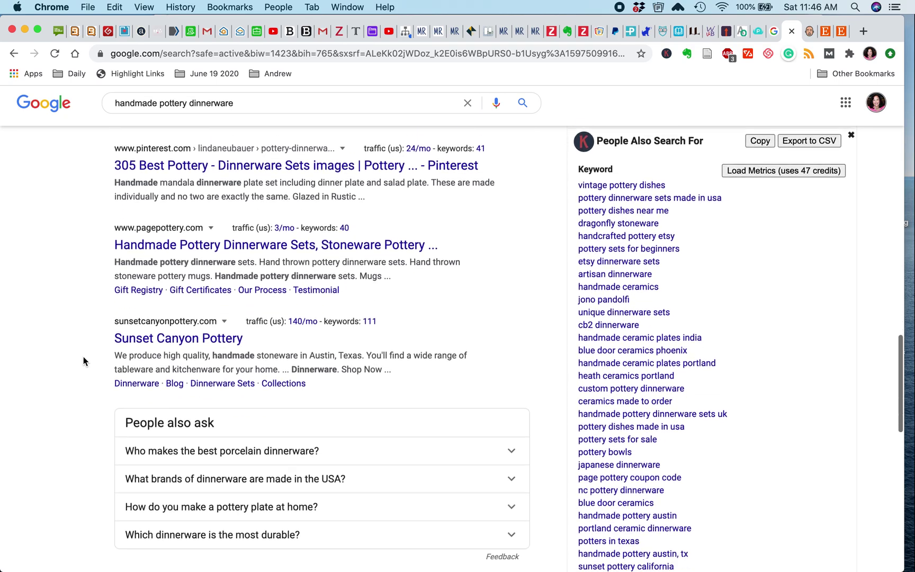
pyautogui.scroll(-9, 83, 362)
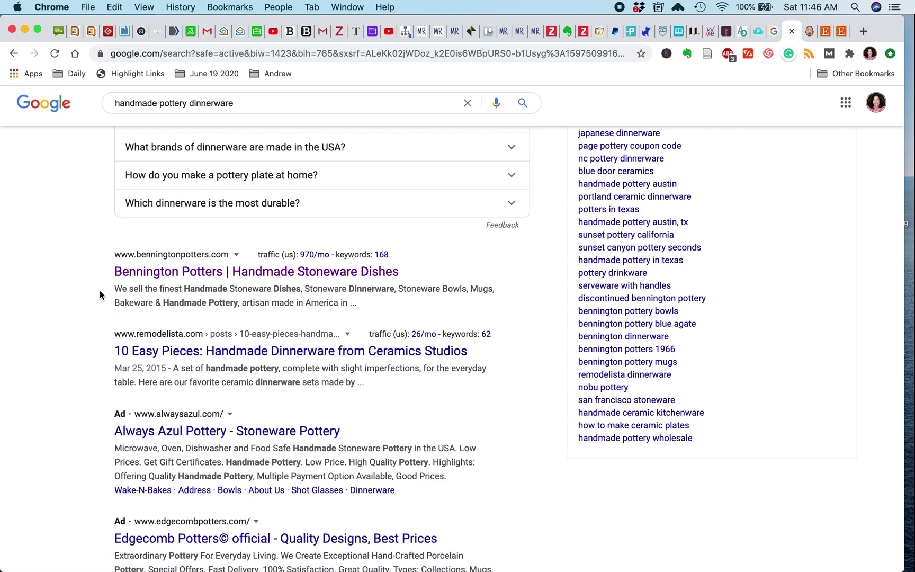
# Replace "pottery dinnerware" in the search query with "stoneware dishes" and run the search for "handmade stoneware dishes".
pyautogui.click(255, 104)
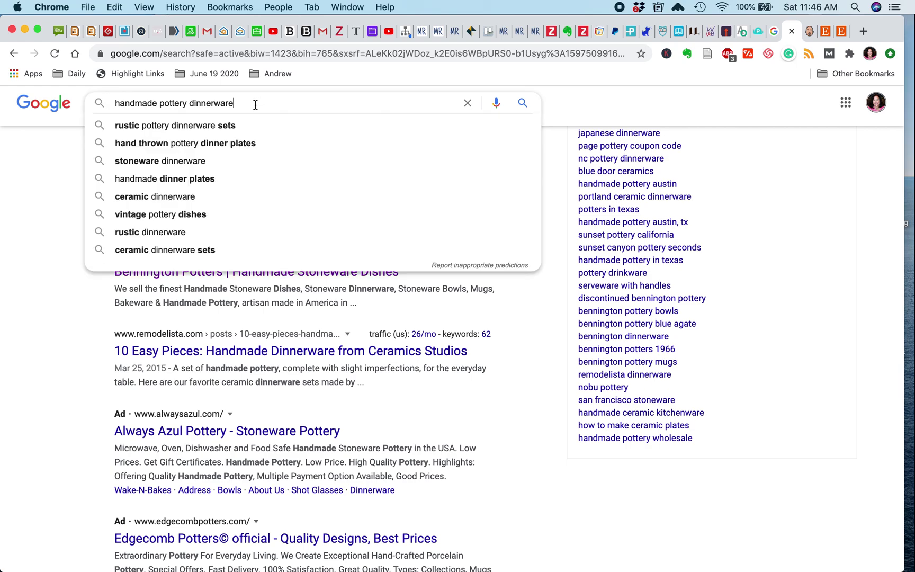
pyautogui.press('BackSpace')
pyautogui.press('BackSpace')
pyautogui.press('BackSpace')
pyautogui.press('BackSpace')
pyautogui.press('BackSpace')
pyautogui.press('BackSpace')
pyautogui.press('BackSpace')
pyautogui.press('BackSpace')
pyautogui.press('BackSpace')
pyautogui.press('BackSpace')
pyautogui.press('BackSpace')
pyautogui.press('BackSpace')
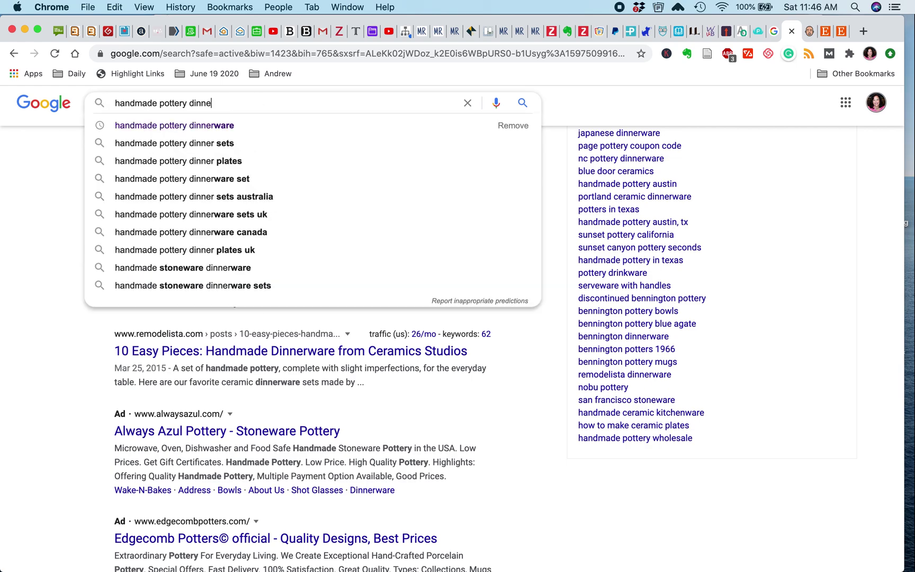
pyautogui.press('BackSpace')
pyautogui.press('BackSpace')
pyautogui.press('BackSpace')
pyautogui.press('BackSpace')
pyautogui.press('BackSpace')
pyautogui.press('BackSpace')
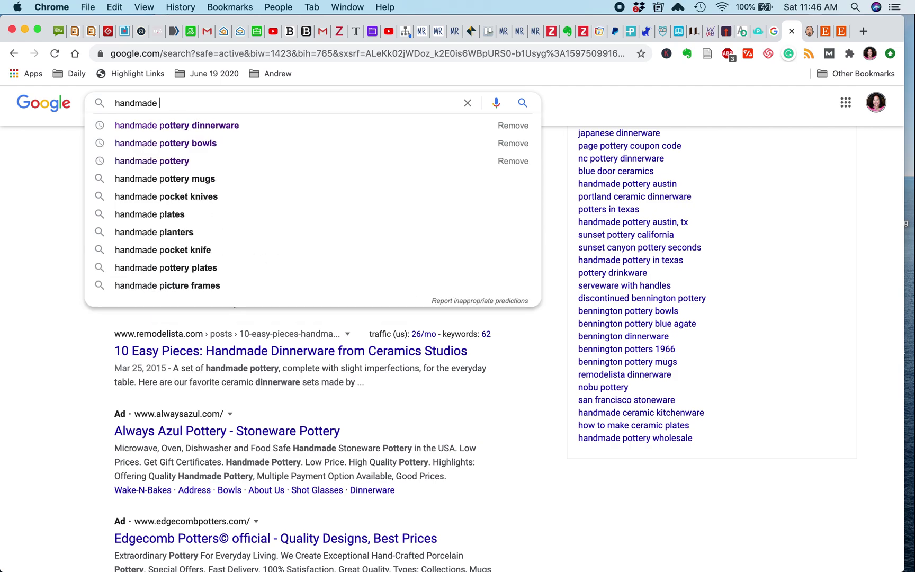
pyautogui.write('stonewar')
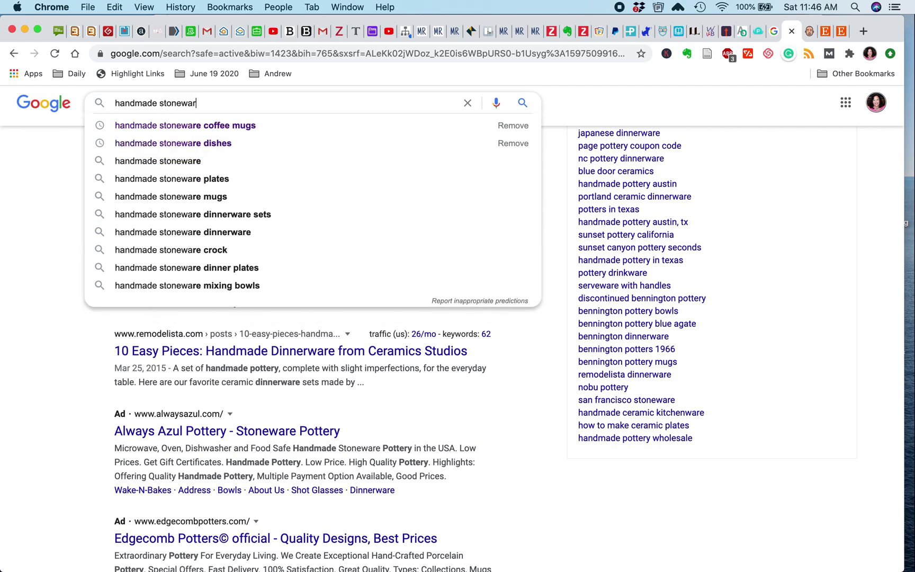
pyautogui.write('e dishes')
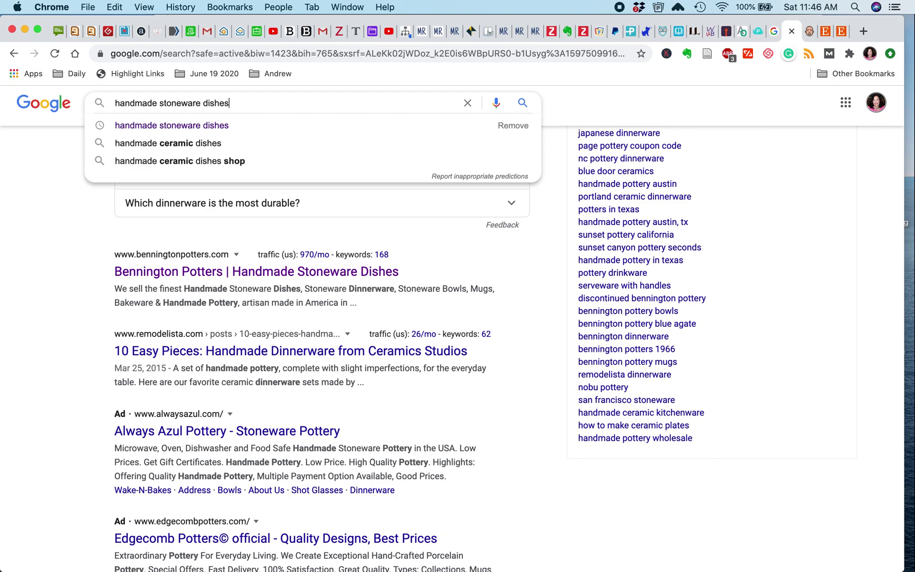
pyautogui.press('Return')
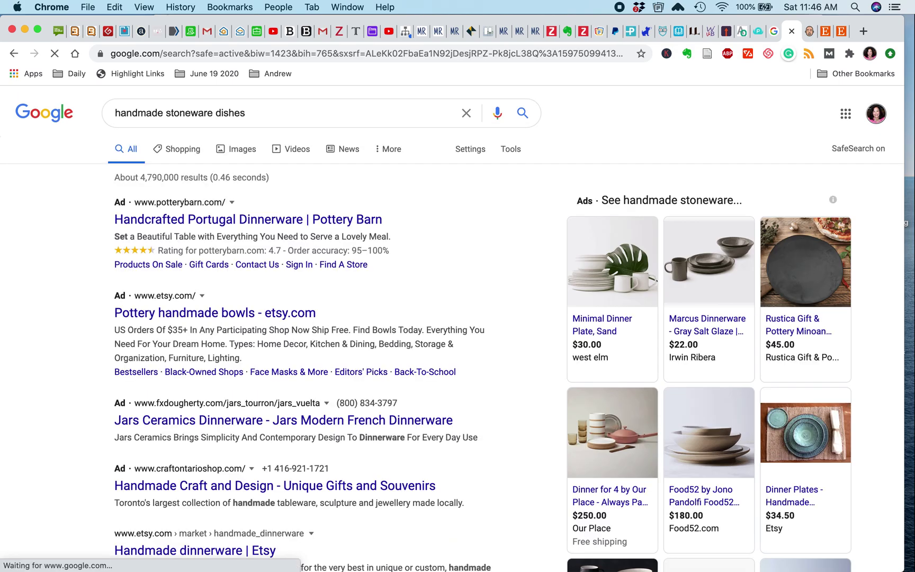
# Examine the traffic and keyword figures of the "handmade stoneware dishes" results, including the Bennington Potters, nymag.com and Sunset Canyon Pottery listings.
pyautogui.scroll(-5, 96, 313)
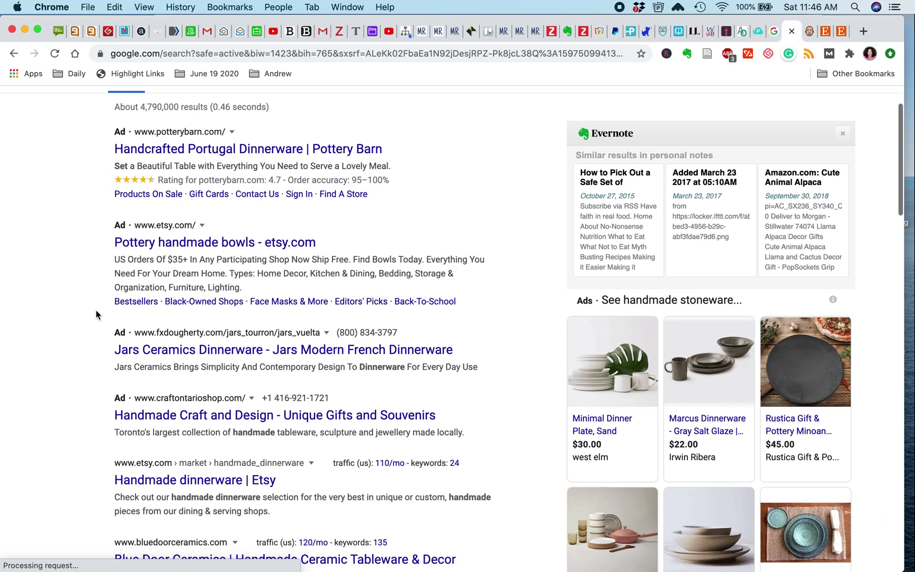
pyautogui.scroll(-3, 96, 310)
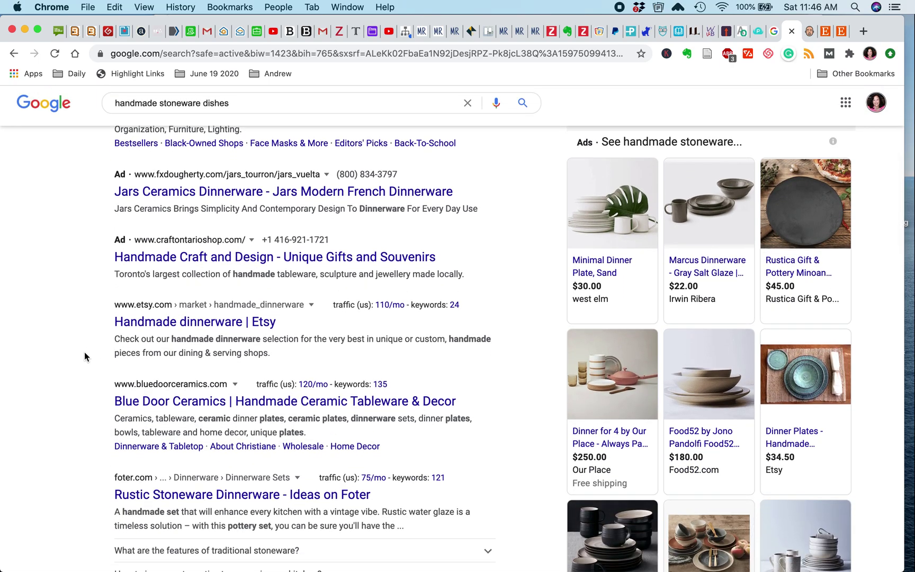
pyautogui.scroll(-6, 84, 352)
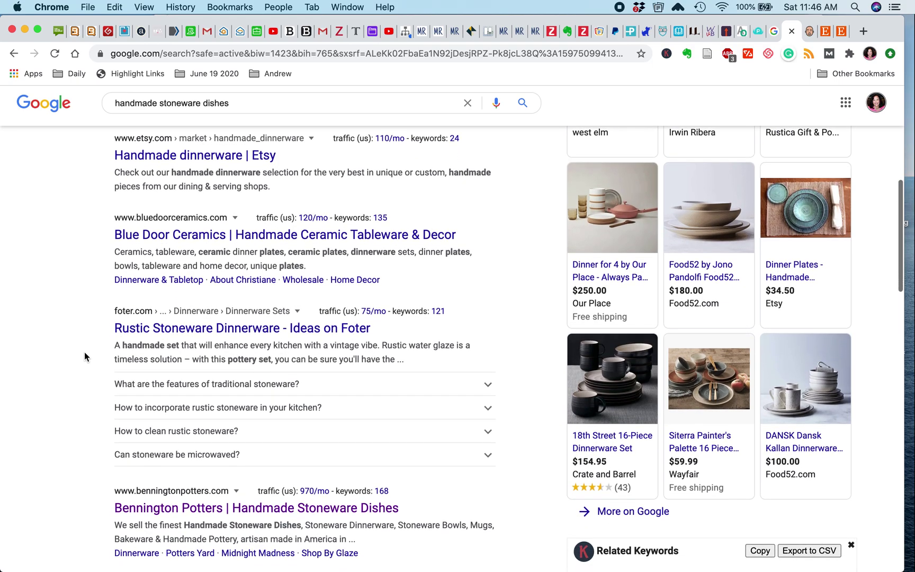
pyautogui.scroll(-7, 84, 352)
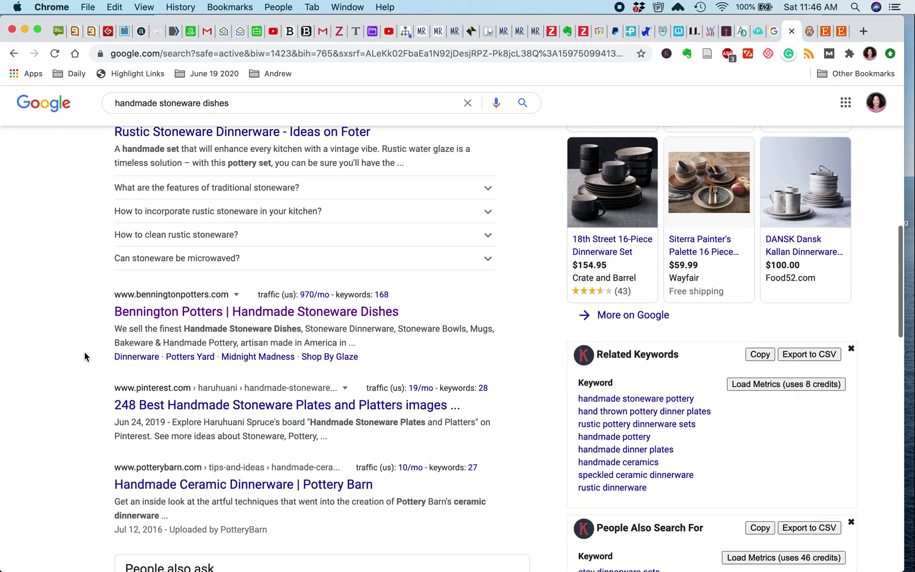
pyautogui.scroll(-5, 84, 351)
pyautogui.scroll(-6, 85, 352)
pyautogui.scroll(-9, 85, 352)
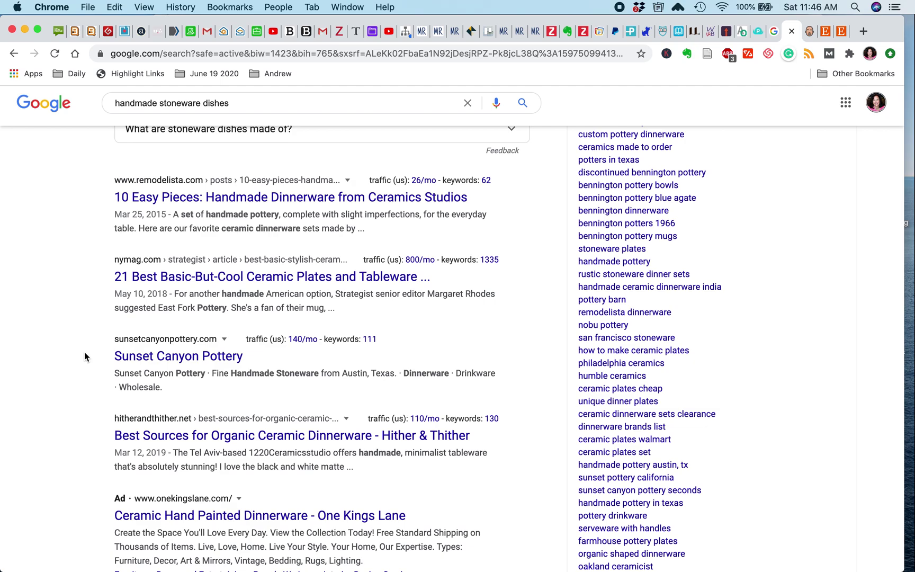
pyautogui.scroll(-1, 85, 356)
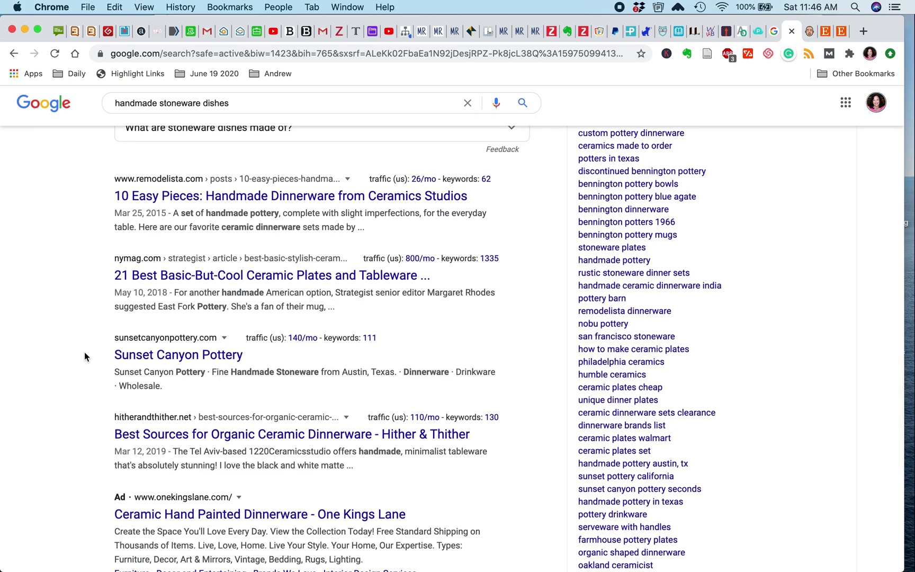
pyautogui.scroll(-3, 84, 352)
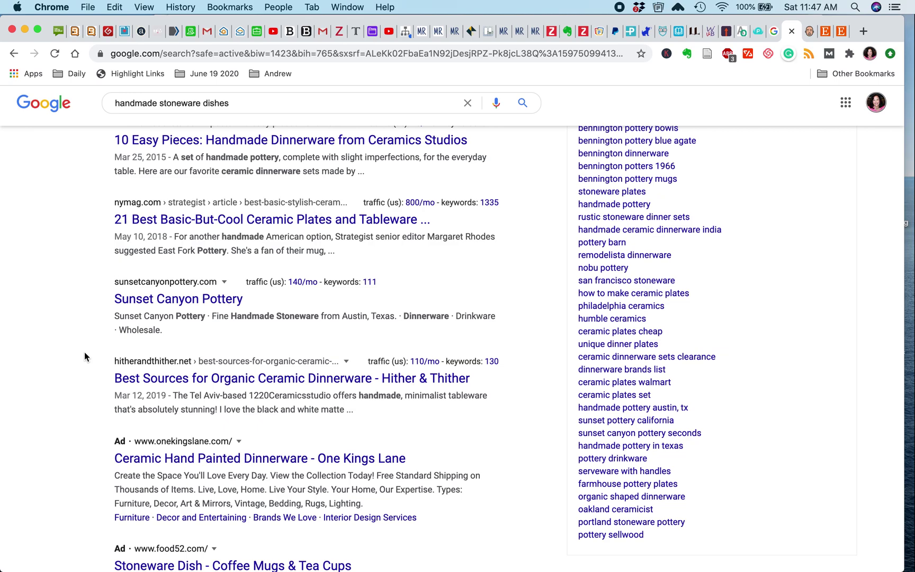
pyautogui.scroll(-6, 84, 352)
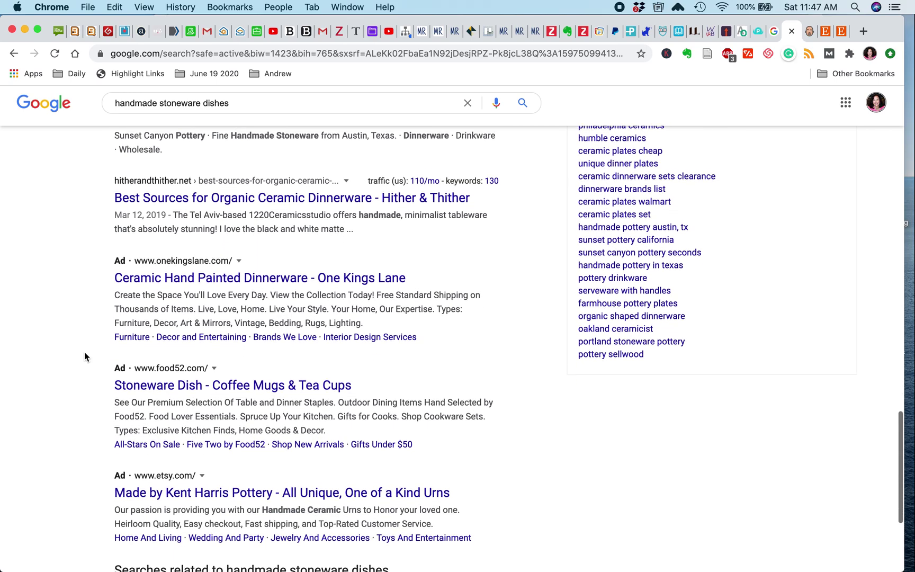
# Return to the Bennington Potters listing among the "handmade stoneware dishes" results and open its website.
pyautogui.scroll(20, 85, 352)
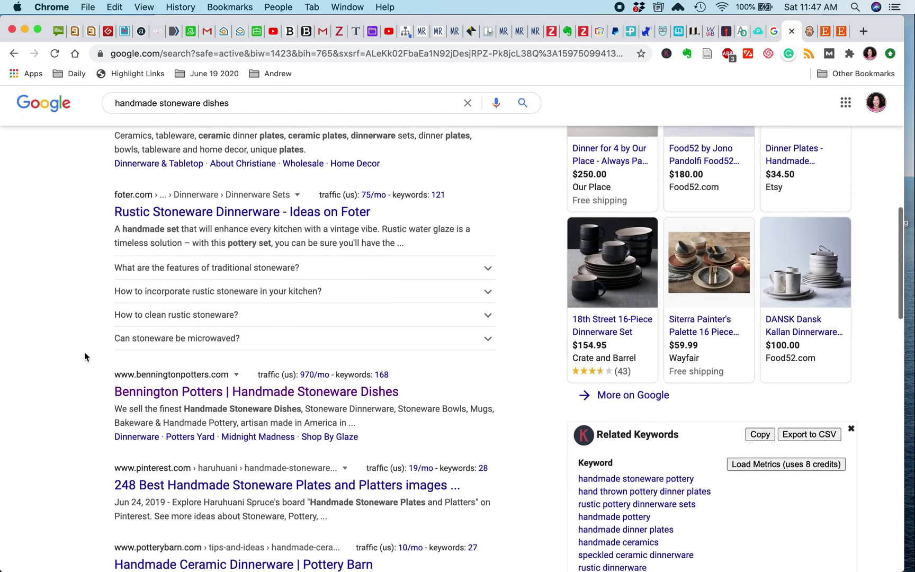
pyautogui.scroll(9, 84, 352)
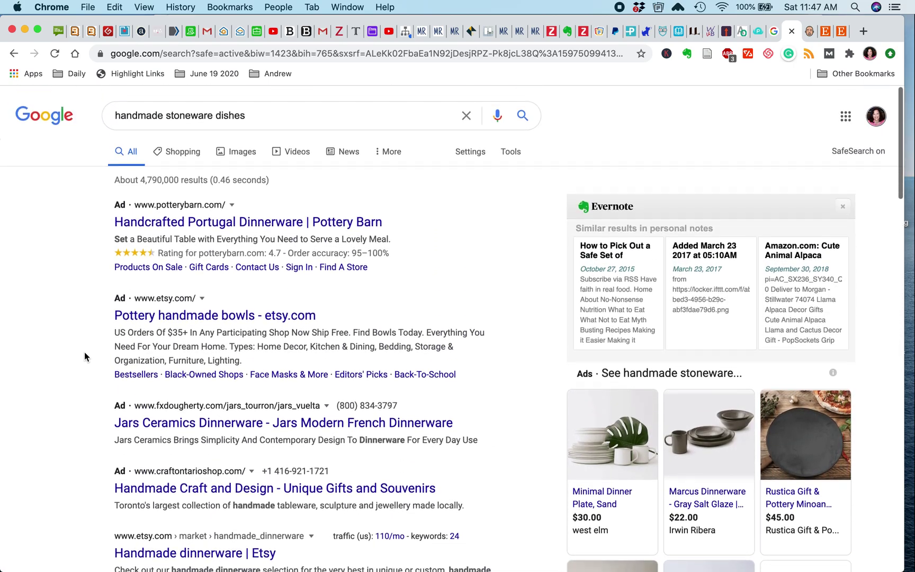
pyautogui.scroll(-8, 84, 352)
pyautogui.scroll(-20, 84, 351)
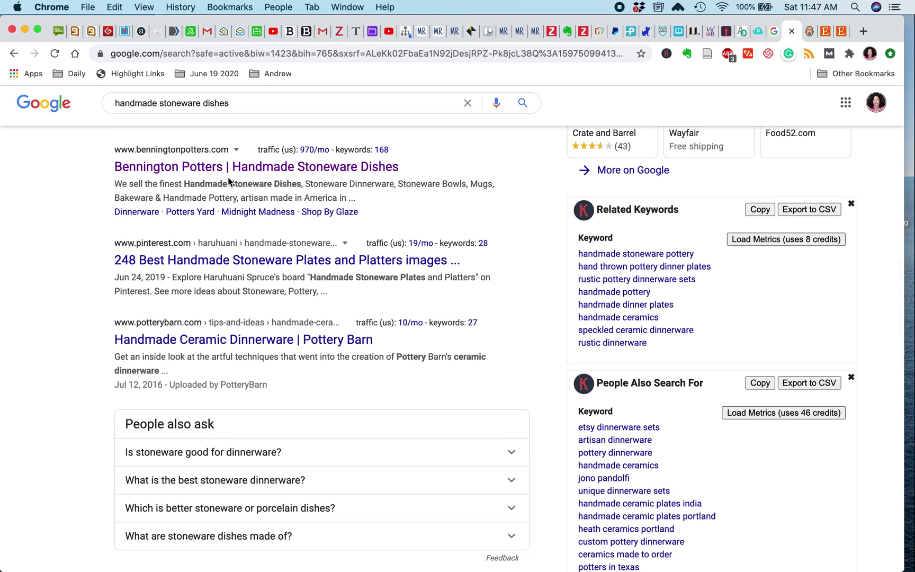
pyautogui.click(259, 169)
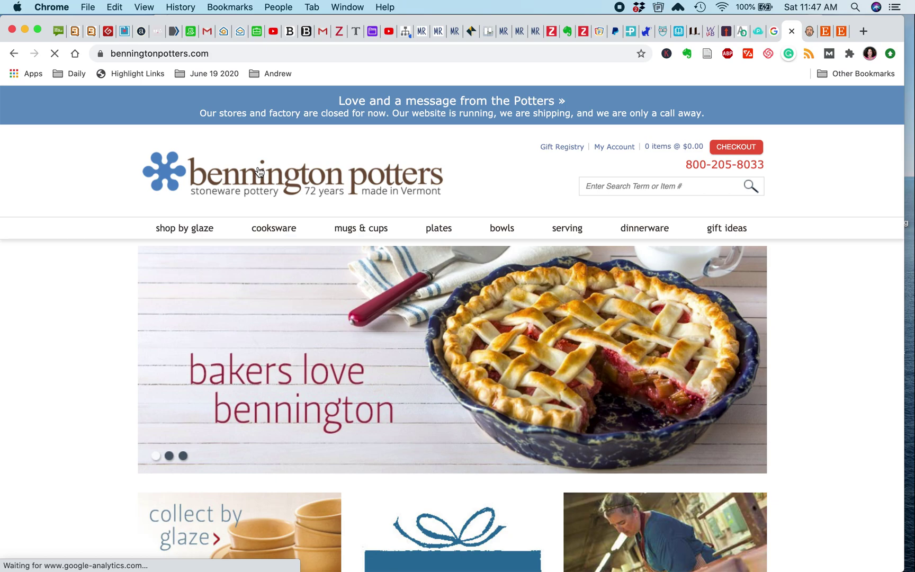
# Open the deneenpottery.com result from the existing "handmade stoneware coffee mugs" search tab and dismiss the site's location request.
pyautogui.press('super+alt+Left')
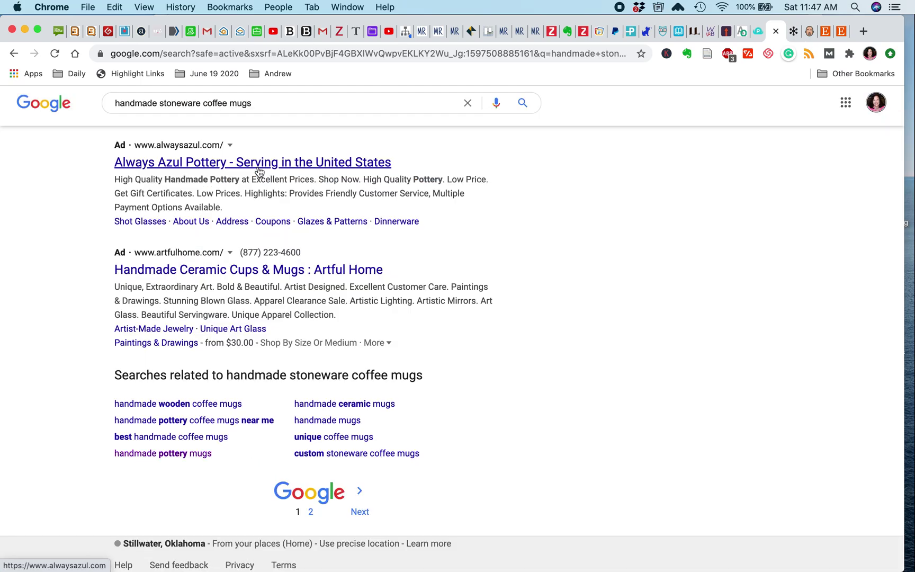
pyautogui.scroll(15, 163, 286)
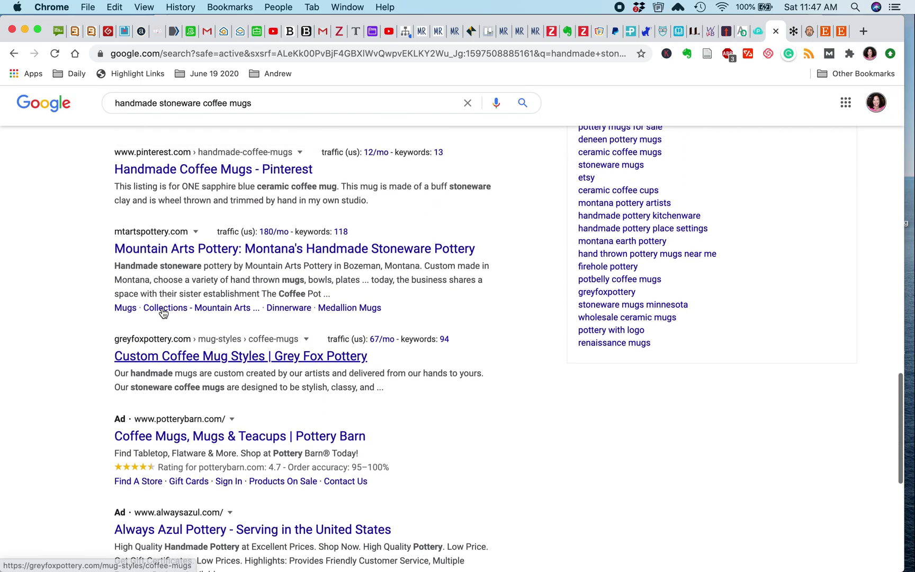
pyautogui.scroll(1, 163, 313)
pyautogui.click(98, 341)
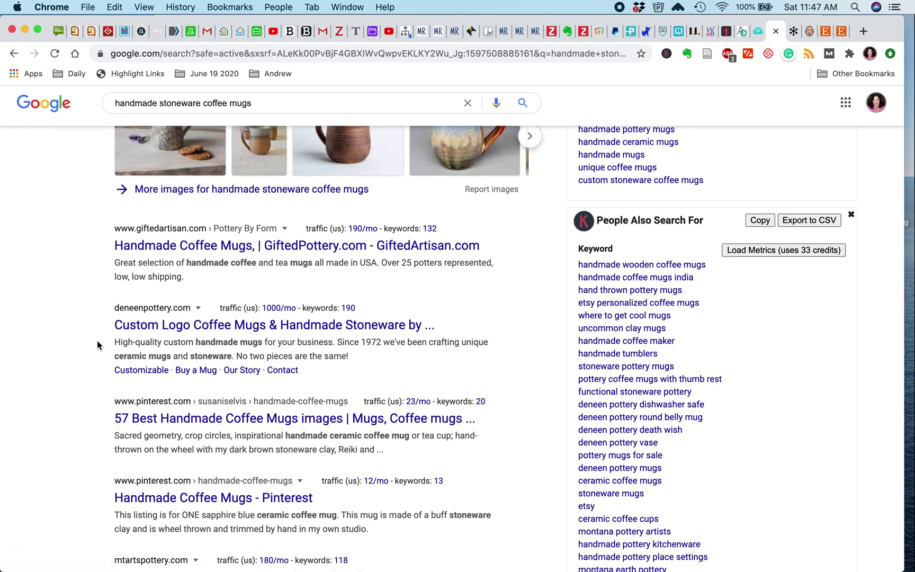
pyautogui.click(179, 329)
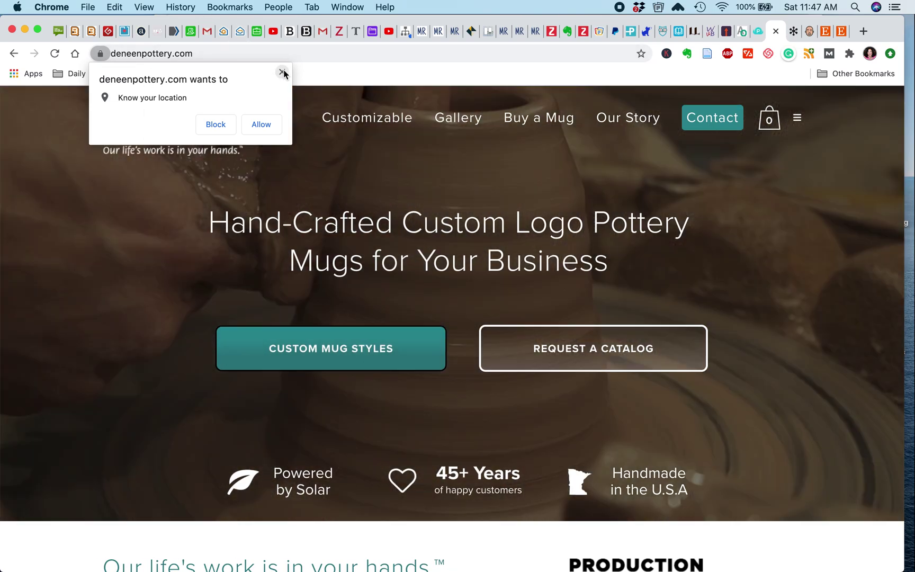
pyautogui.click(282, 72)
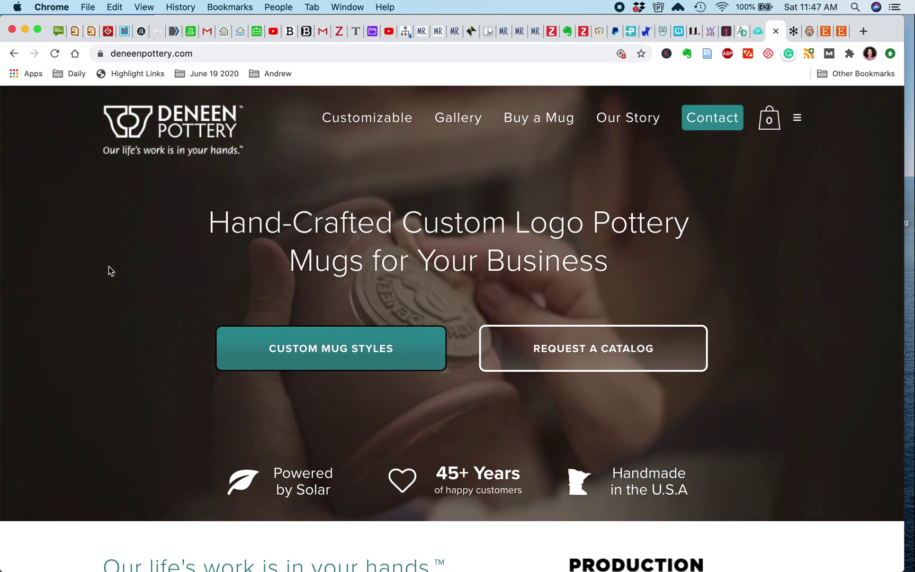
# Read the Deneen Pottery homepage copy and highlight the sentence "Your mugs hold more than just coffee – each one holds a story.".
pyautogui.scroll(-5, 108, 266)
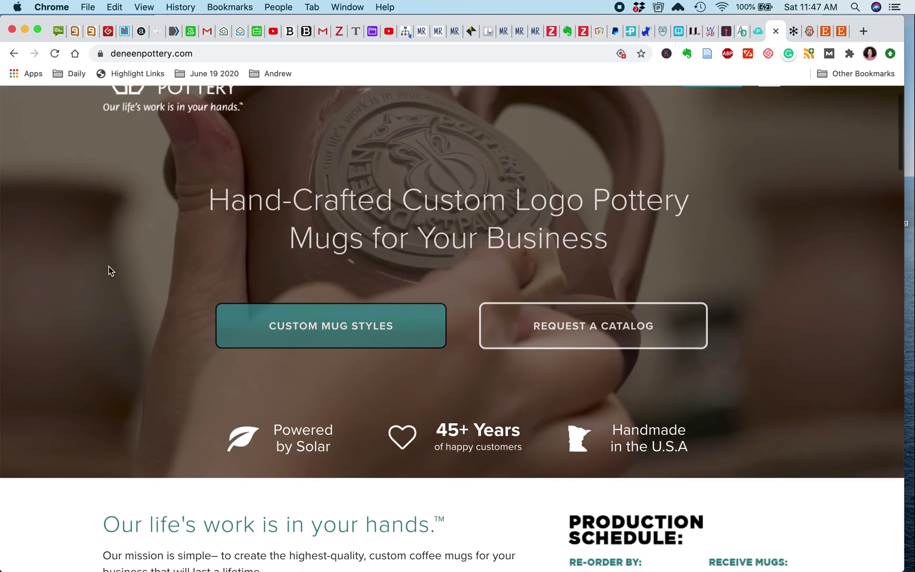
pyautogui.scroll(-2, 108, 266)
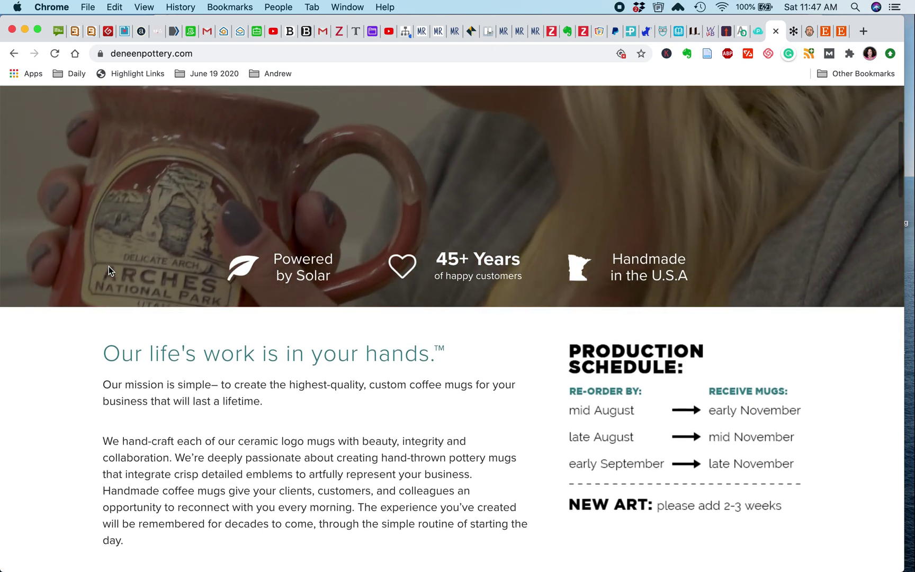
pyautogui.scroll(-1, 108, 266)
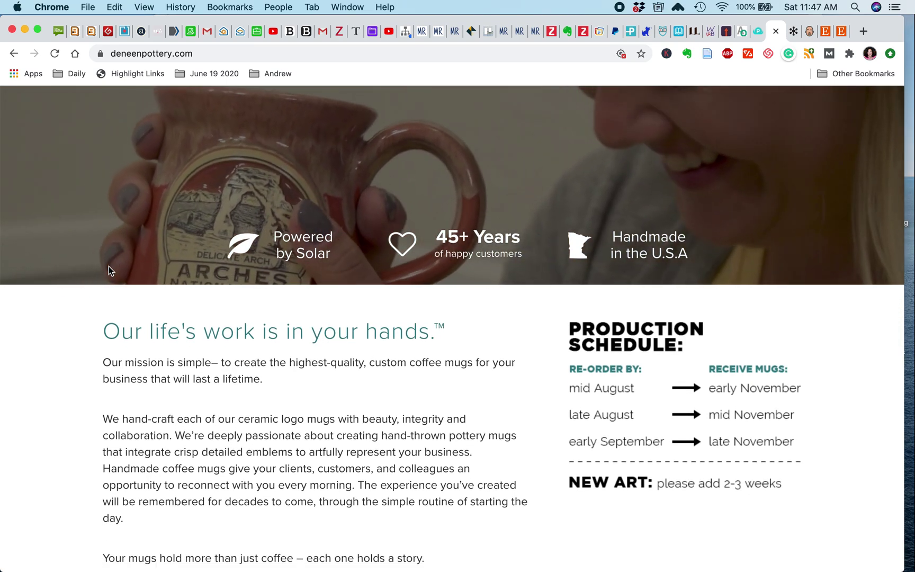
pyautogui.scroll(-4, 109, 266)
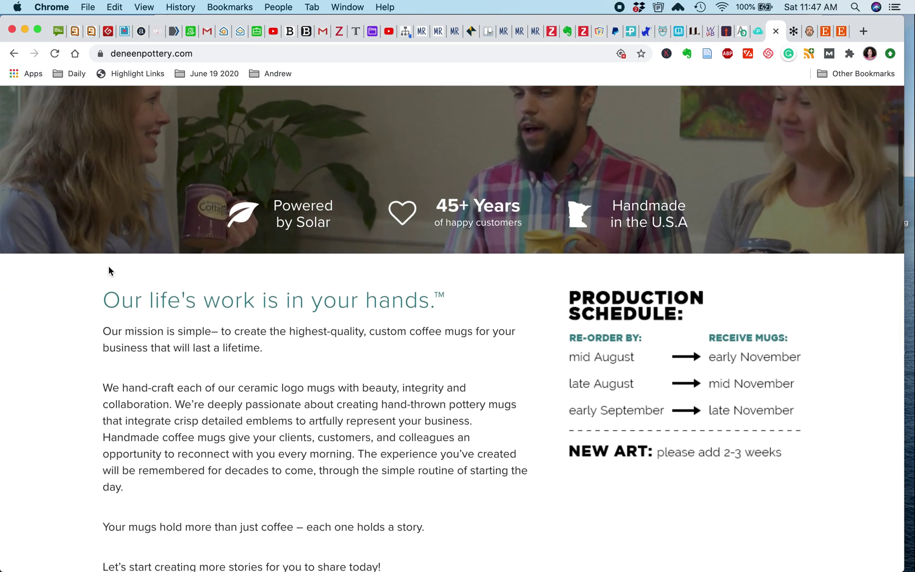
pyautogui.scroll(-5, 108, 267)
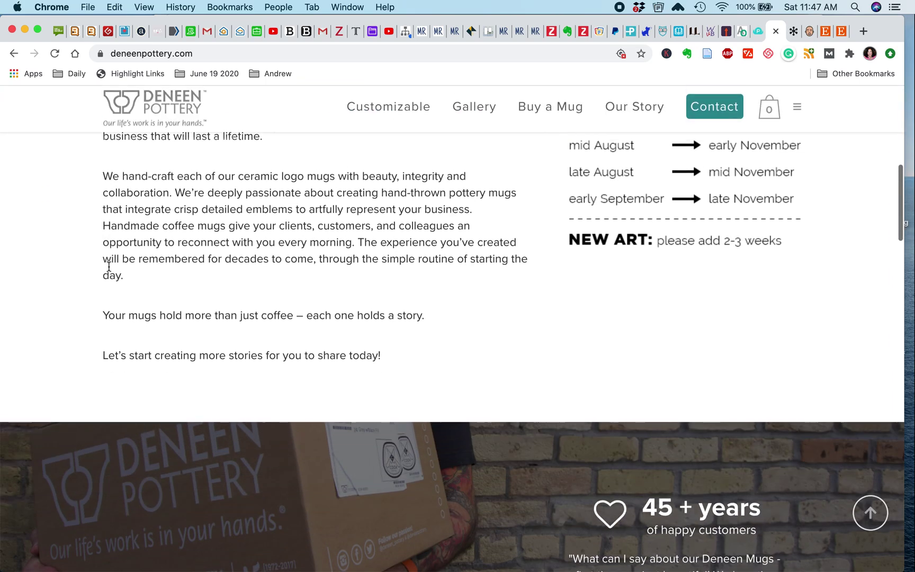
pyautogui.scroll(-2, 108, 267)
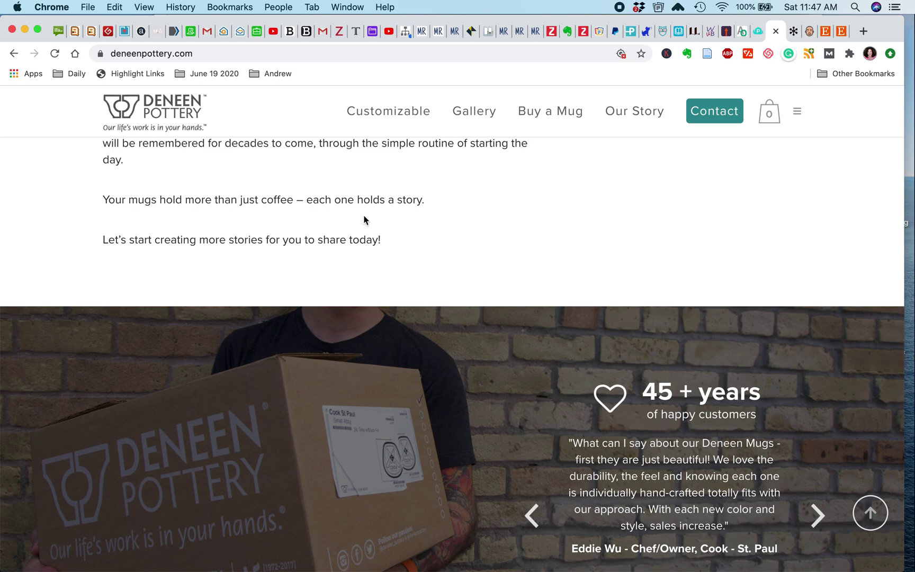
pyautogui.moveTo(163, 212); pyautogui.dragTo(99, 206)
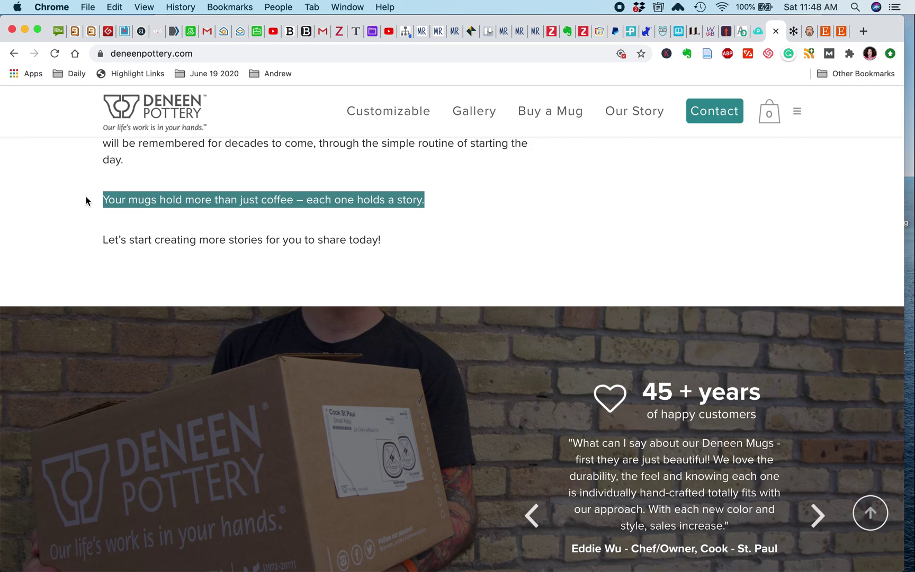
# Examine the rest of the Deneen Pottery homepage, including the customer testimonial, client logos, company history and main headline.
pyautogui.scroll(4, 86, 201)
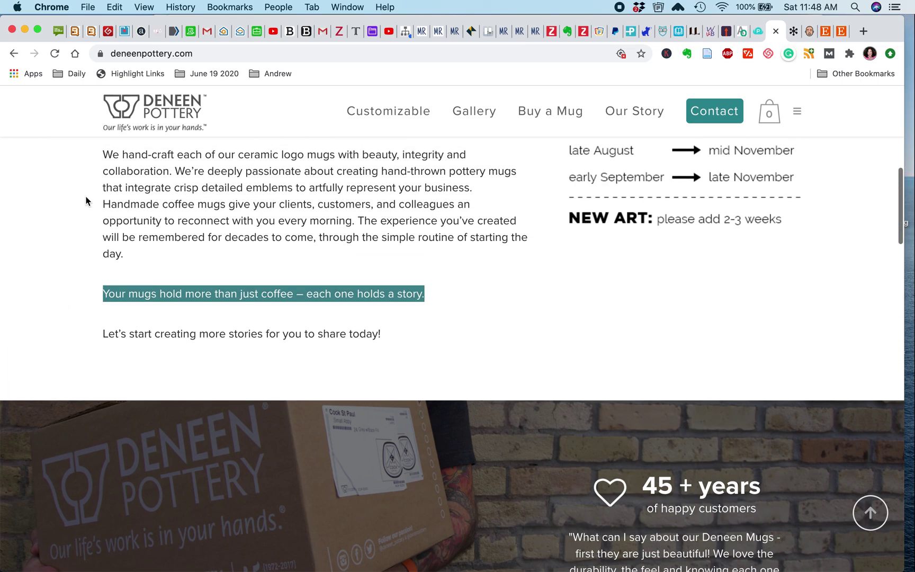
pyautogui.scroll(-5, 87, 201)
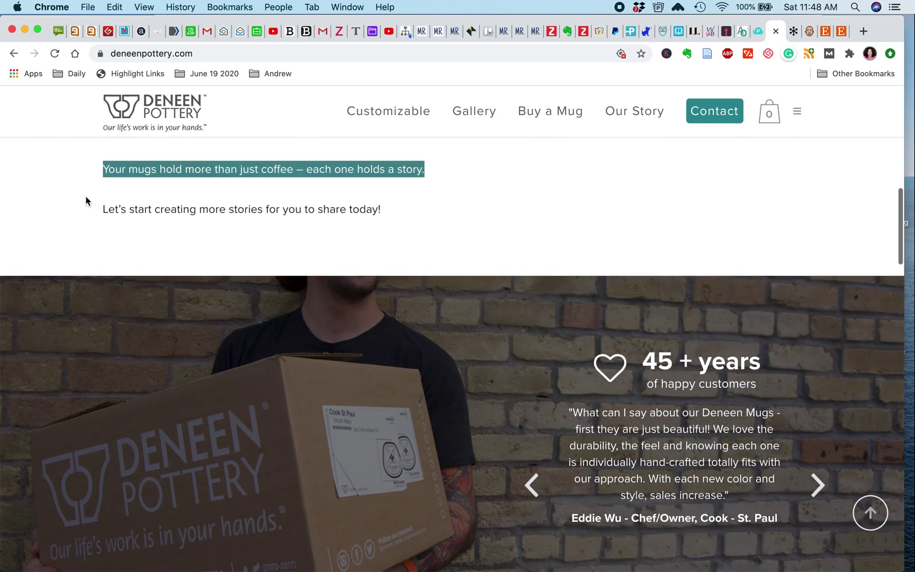
pyautogui.scroll(-12, 87, 200)
pyautogui.scroll(-2, 86, 201)
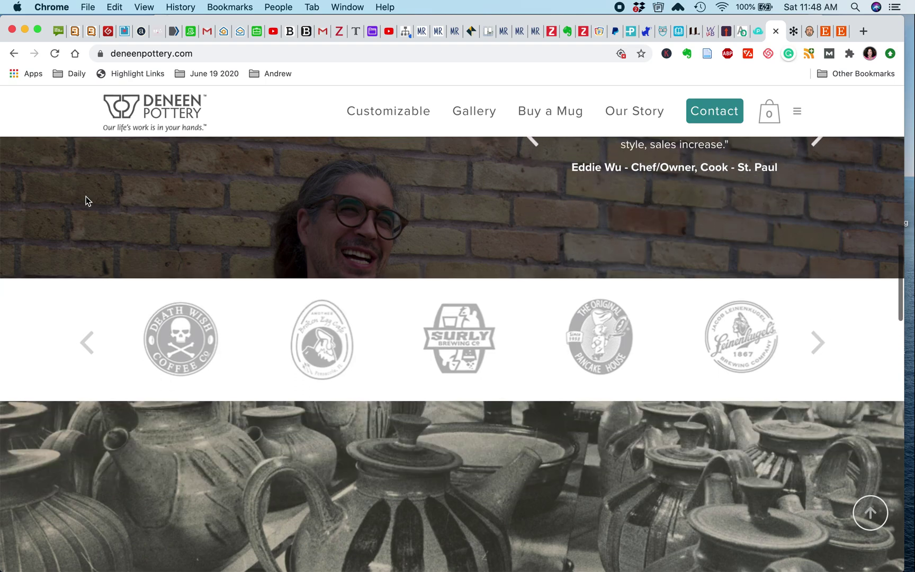
pyautogui.scroll(-13, 87, 201)
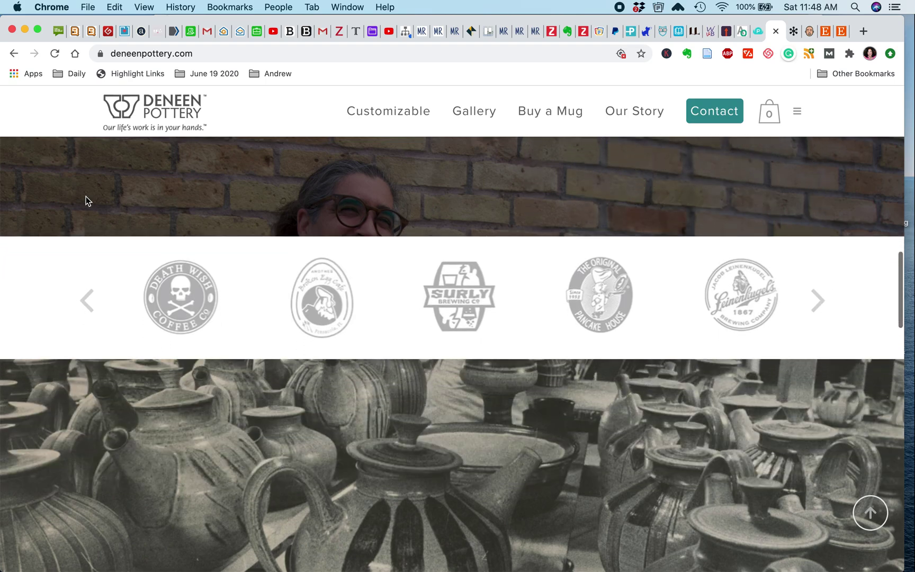
pyautogui.scroll(-3, 87, 201)
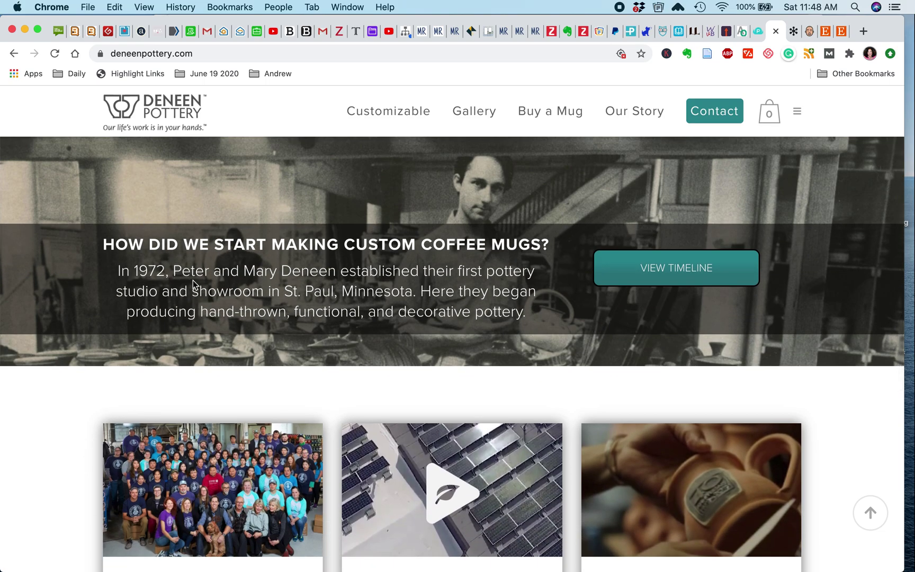
pyautogui.scroll(20, 207, 271)
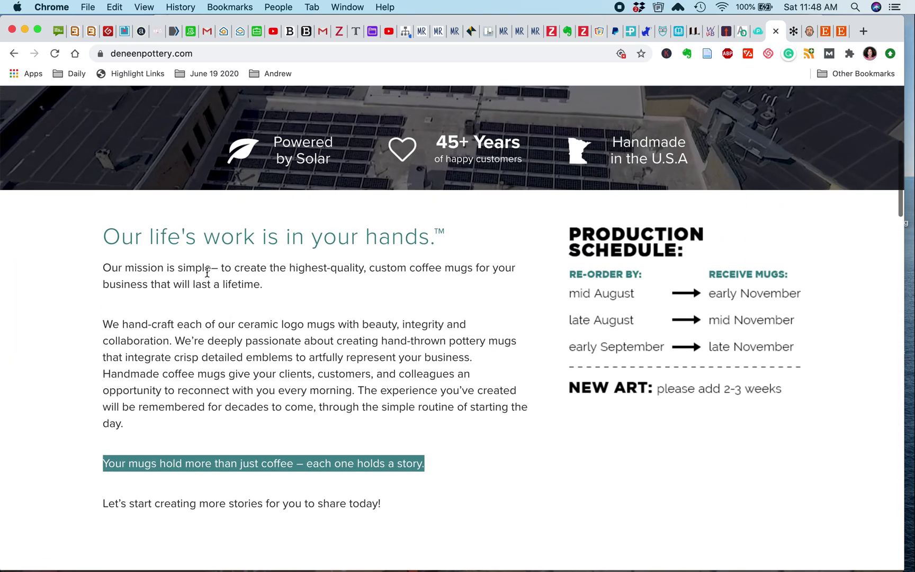
pyautogui.scroll(10, 206, 272)
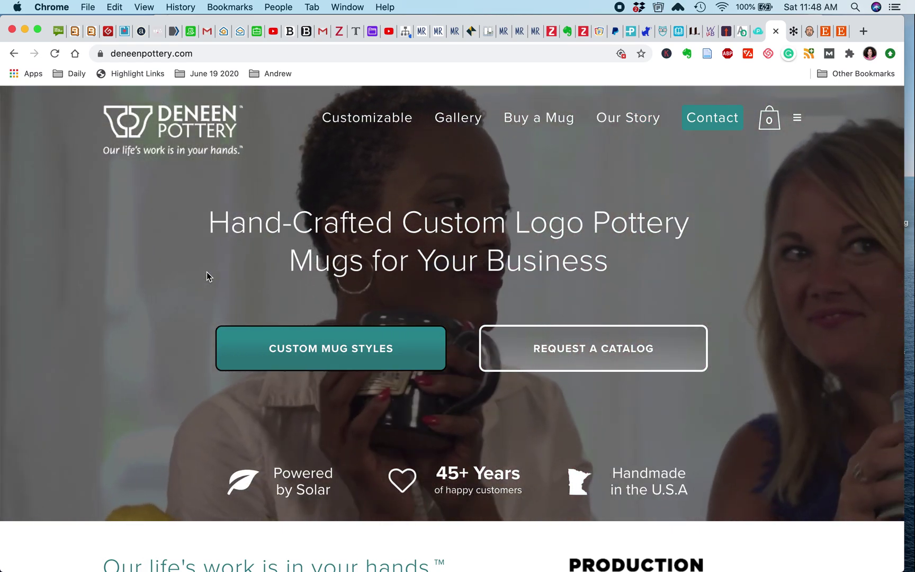
# Review the Deneen Pottery site's navigation categories, open the Signature Mugs page and dismiss its location request.
pyautogui.moveTo(494, 143)
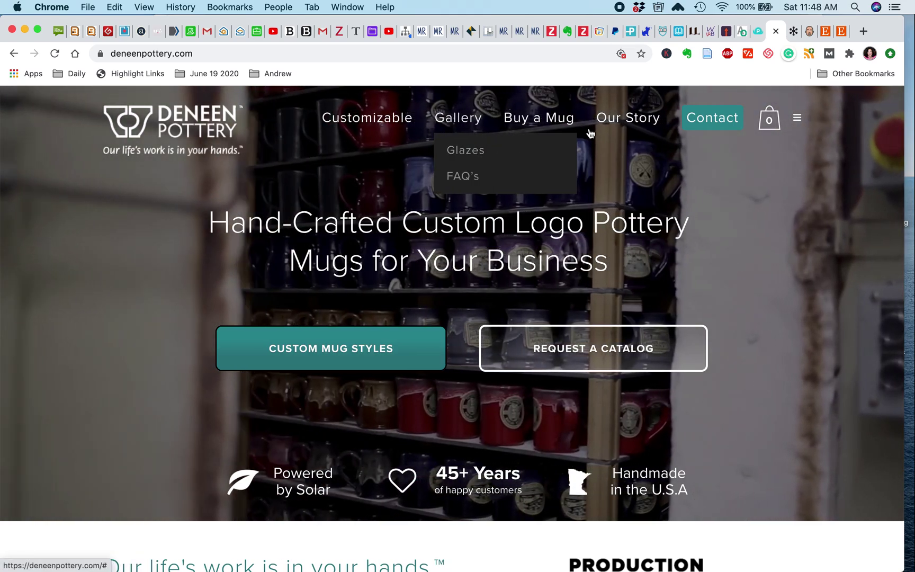
pyautogui.moveTo(619, 121)
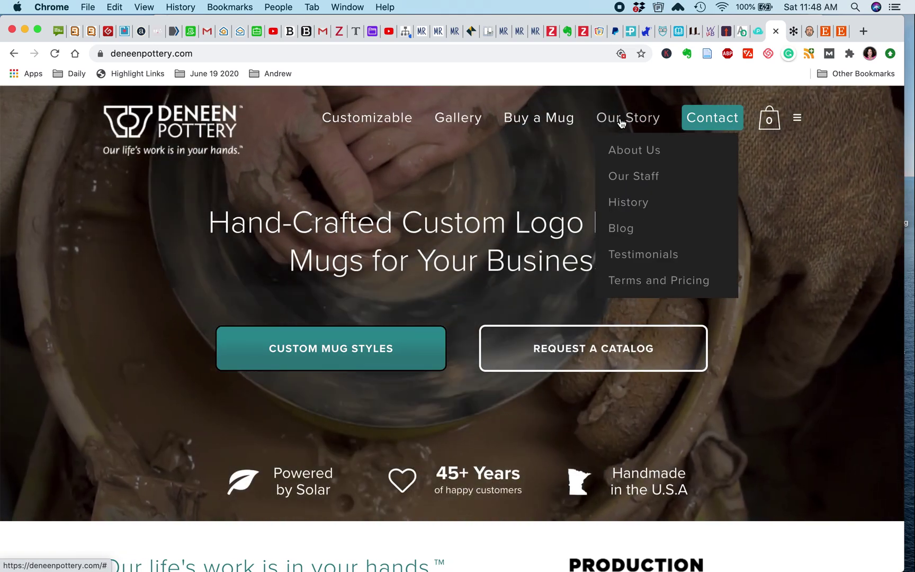
pyautogui.moveTo(526, 121)
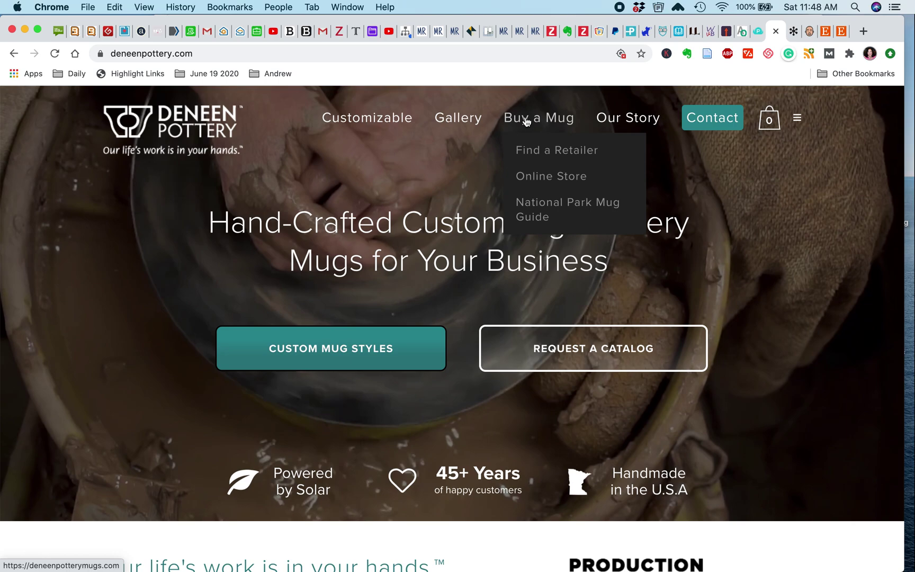
pyautogui.moveTo(449, 123)
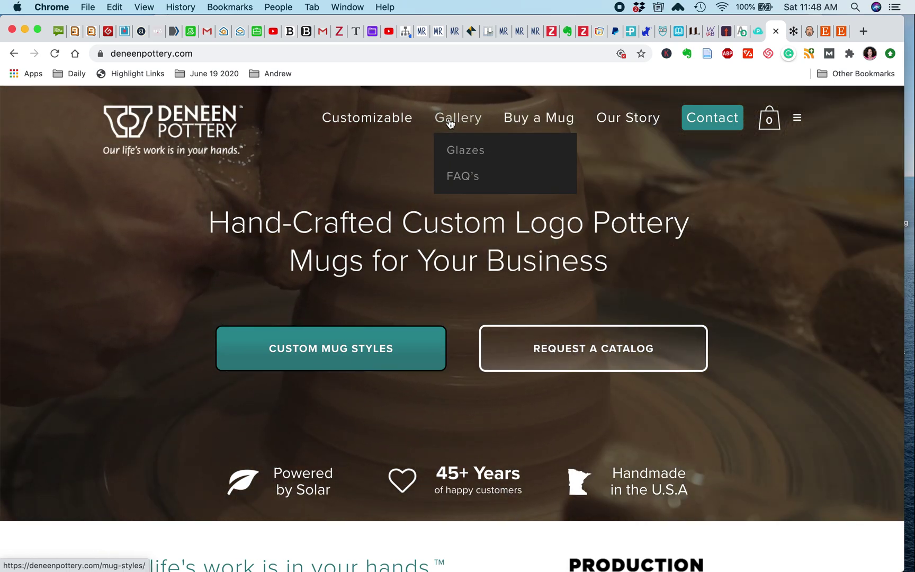
pyautogui.moveTo(363, 123)
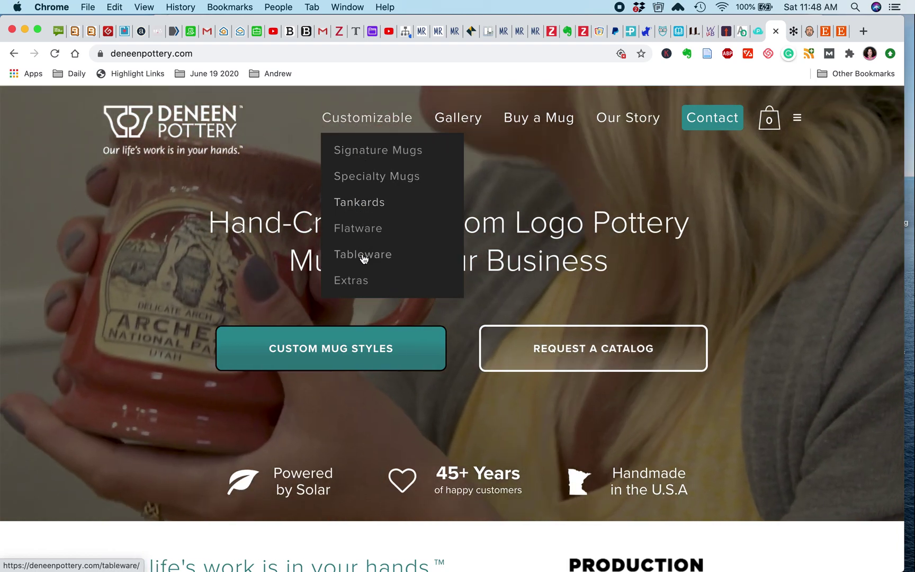
pyautogui.click(371, 153)
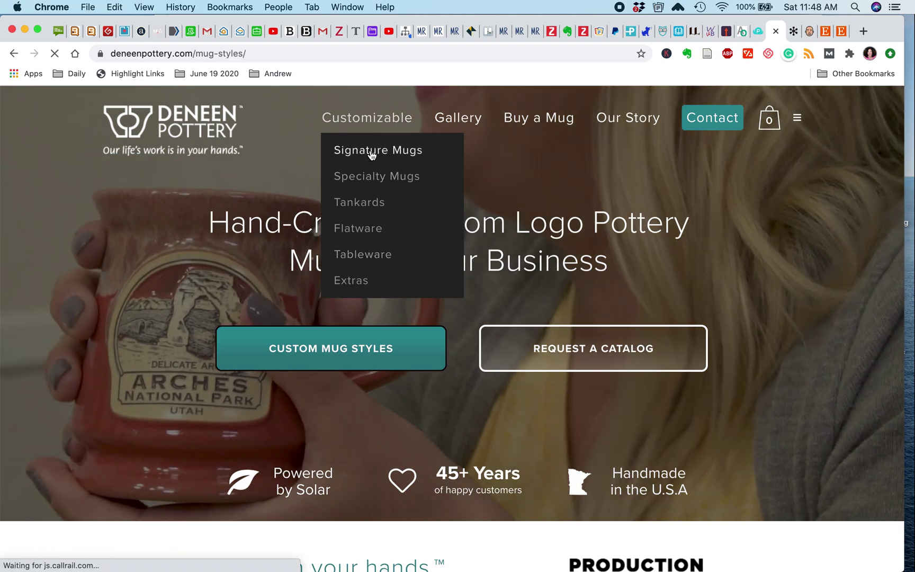
pyautogui.scroll(-3, 362, 254)
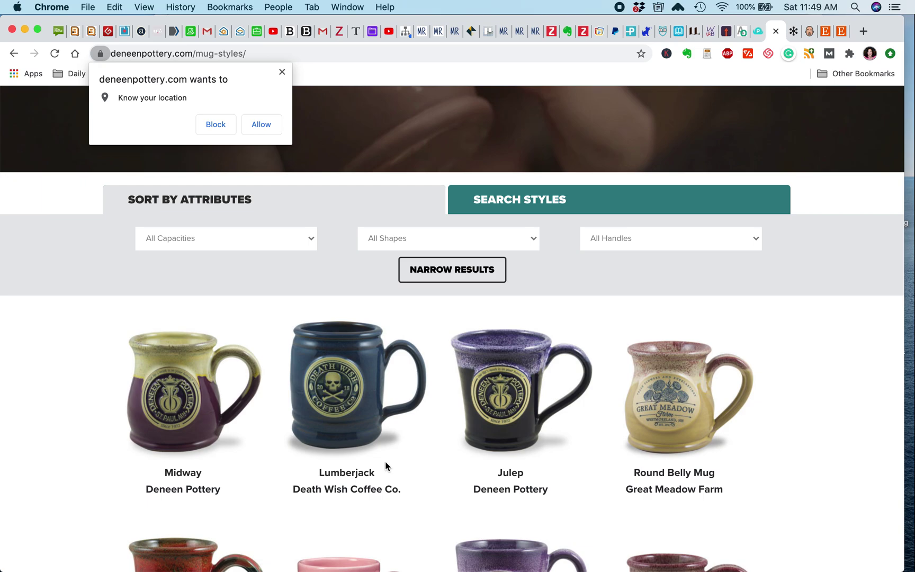
pyautogui.click(283, 71)
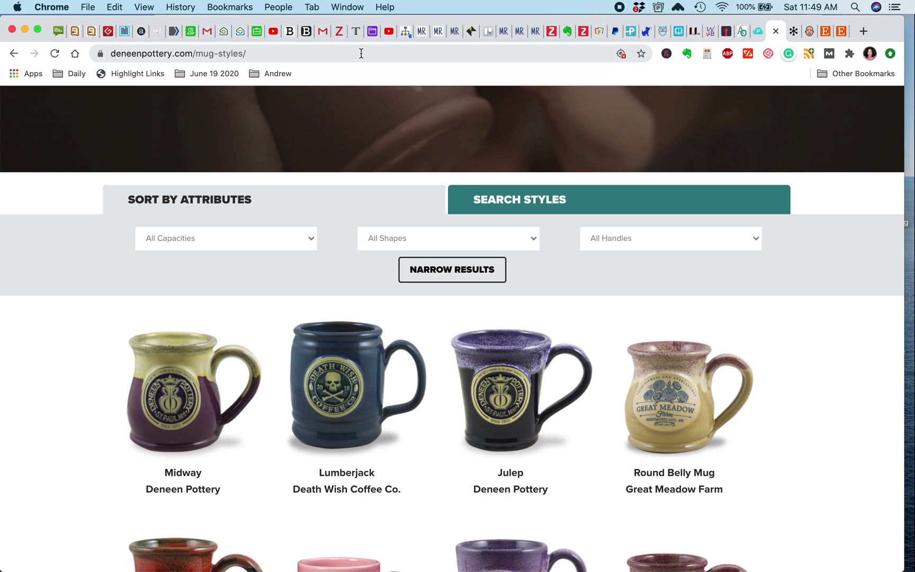
# Switch to the open Bennington Potters website and review its product categories, from cooksware and mugs & cups to bowls.
pyautogui.hotkey('ctrl', 'Tab')
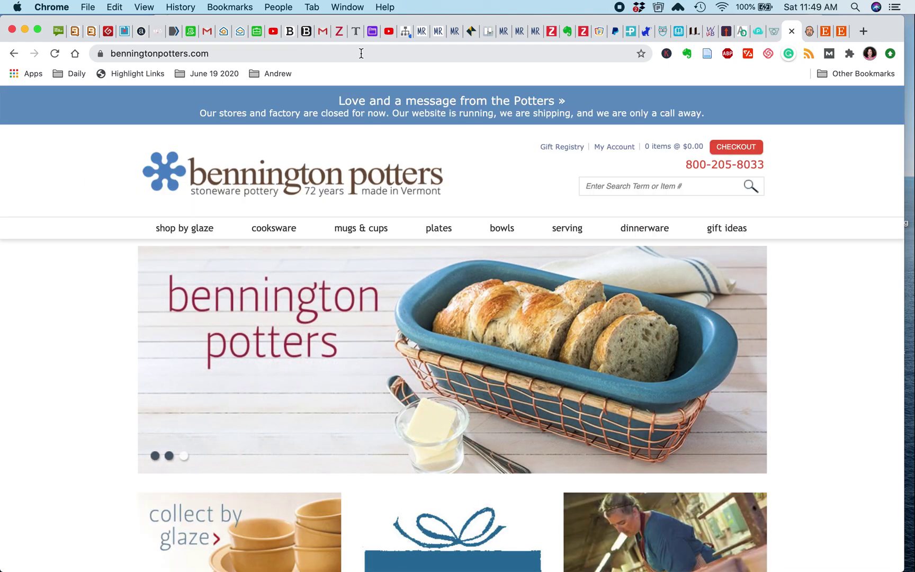
pyautogui.moveTo(276, 232)
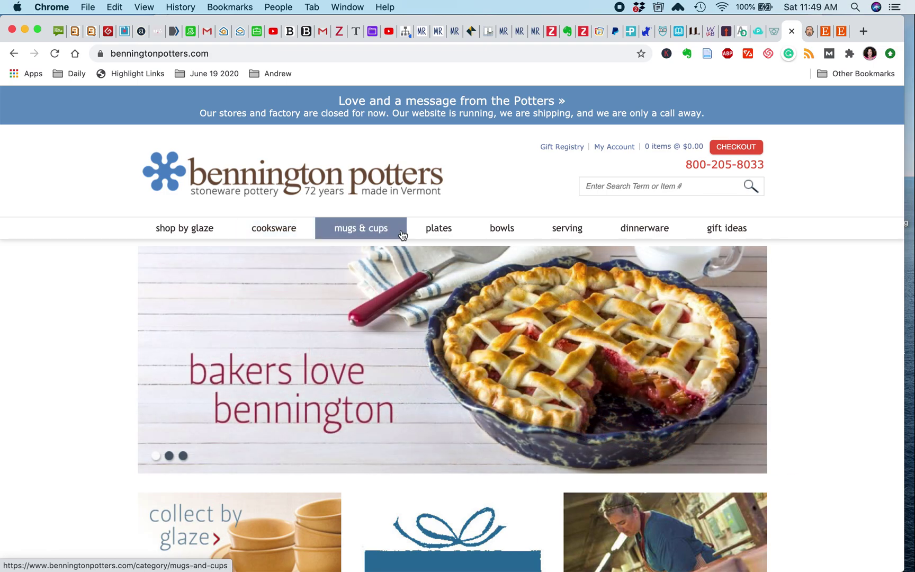
pyautogui.moveTo(514, 235)
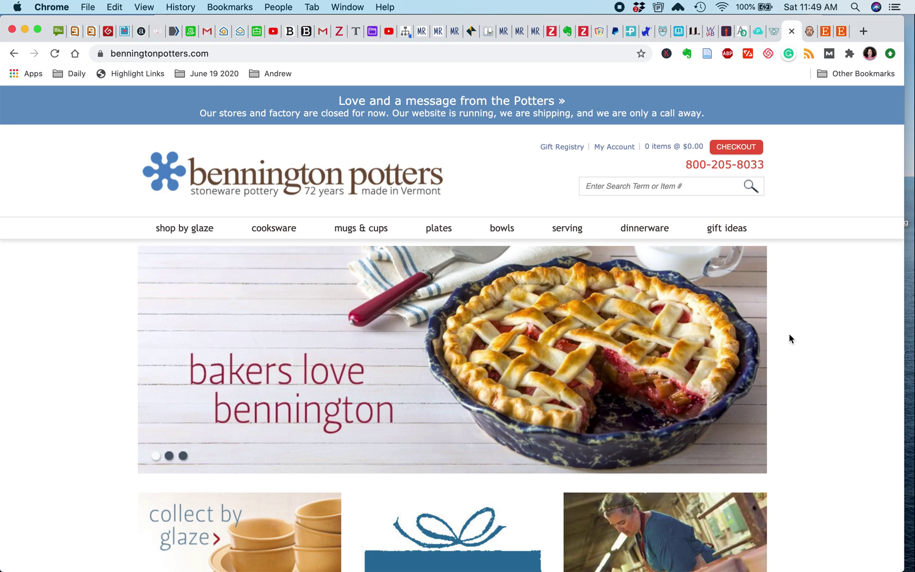
# Switch to the open benningtonpotters.com domain overview, dismiss the project offer and go back to that tab's Google start page.
pyautogui.hotkey('ctrl', 'Tab')
pyautogui.scroll(15, 581, 382)
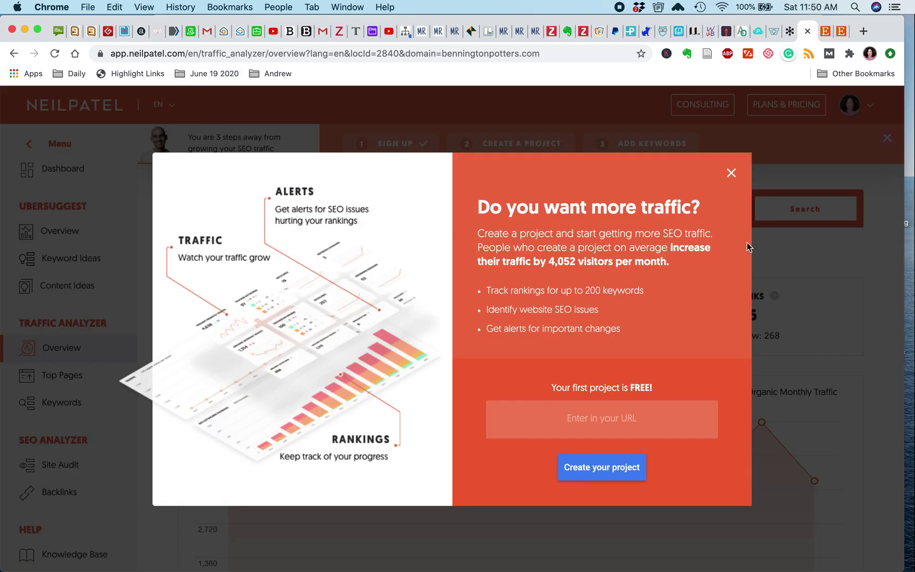
pyautogui.click(732, 174)
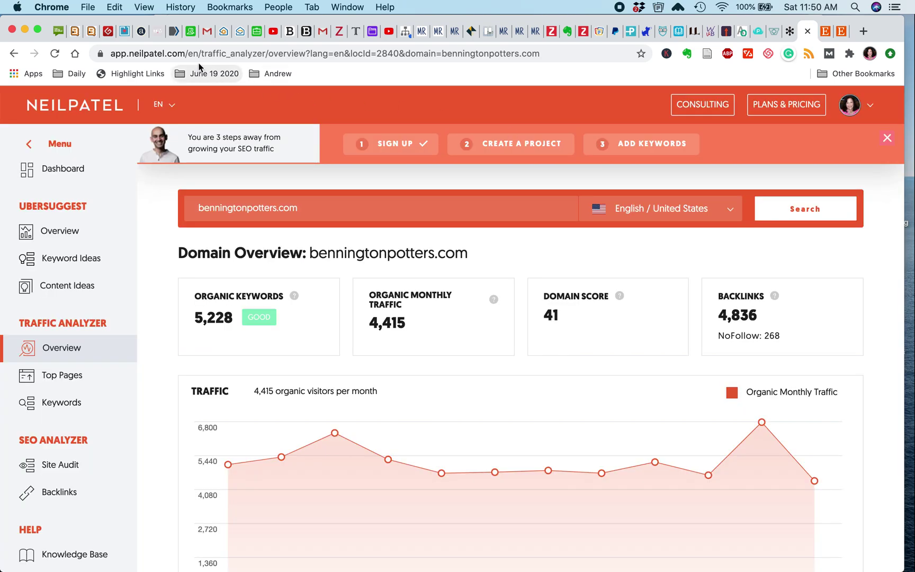
pyautogui.moveTo(184, 54); pyautogui.dragTo(96, 53)
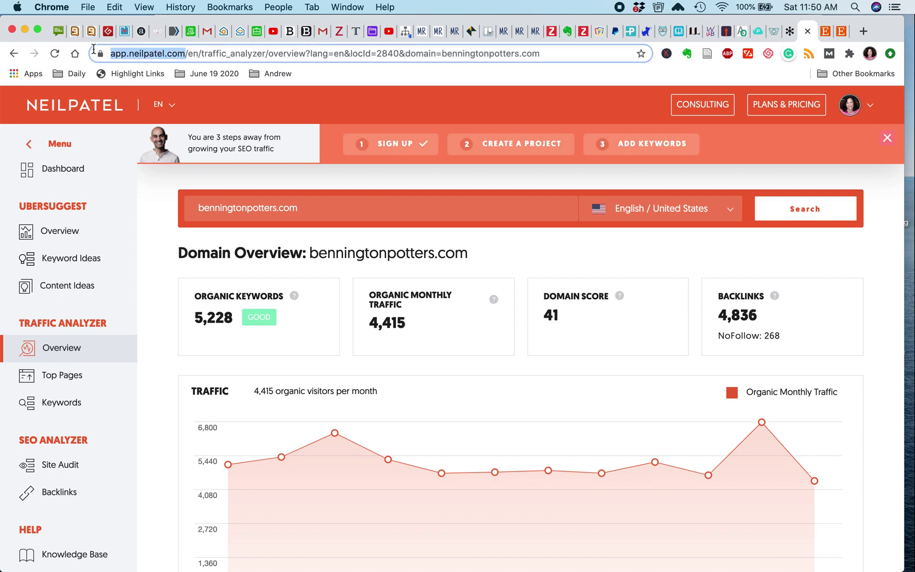
pyautogui.click(13, 55)
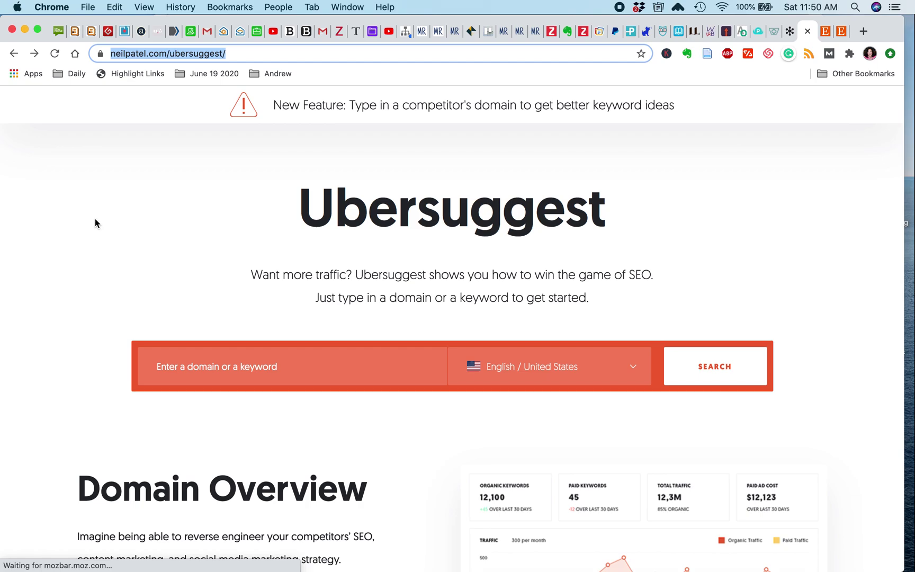
pyautogui.click(13, 55)
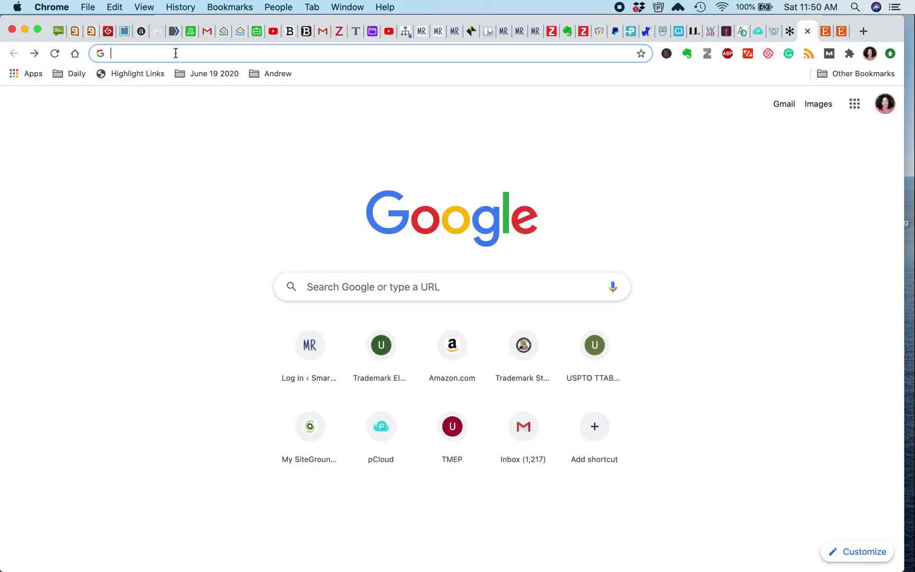
# Search Google for "ubersuggest" and open the neilpatel.com result for Ubersuggest's Free Keyword Tool.
pyautogui.write('uber')
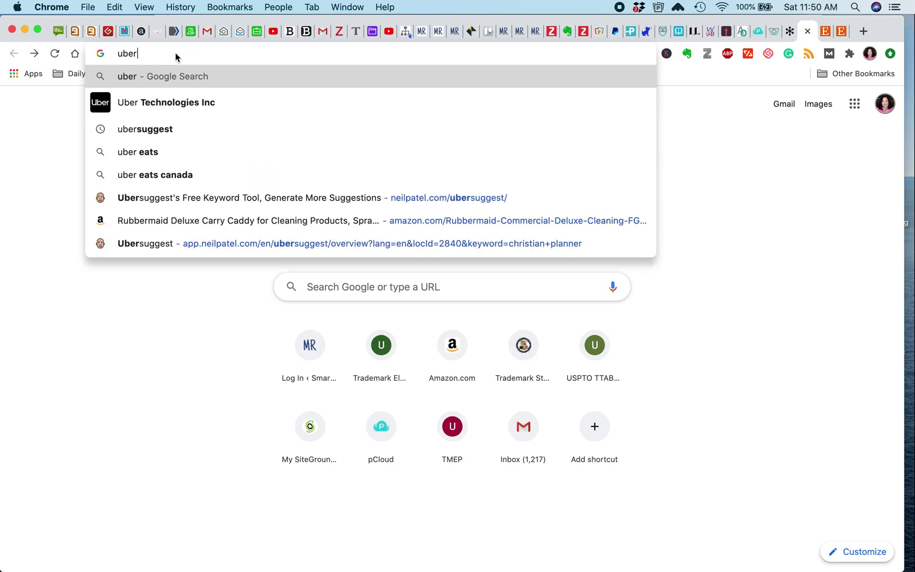
pyautogui.write('su')
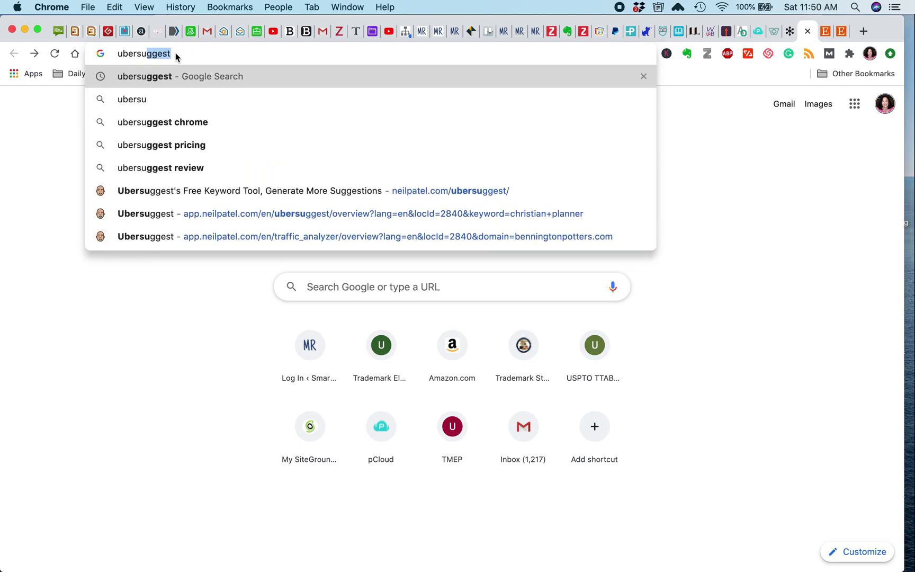
pyautogui.write('ggest')
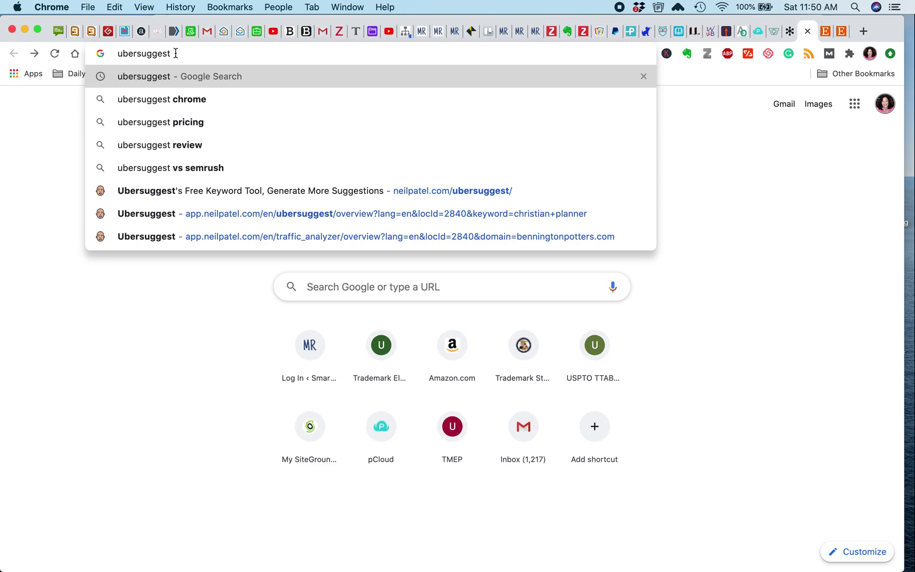
pyautogui.press('Return')
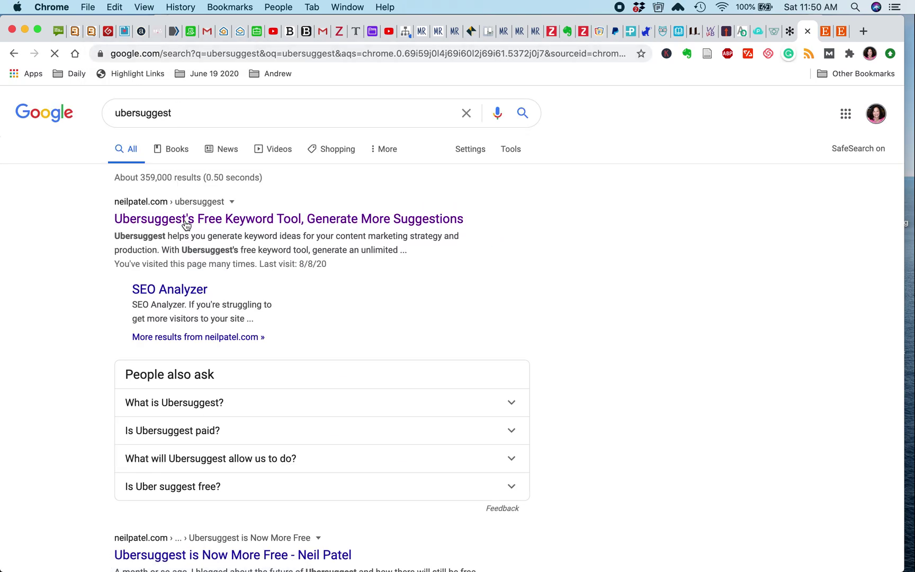
pyautogui.click(195, 221)
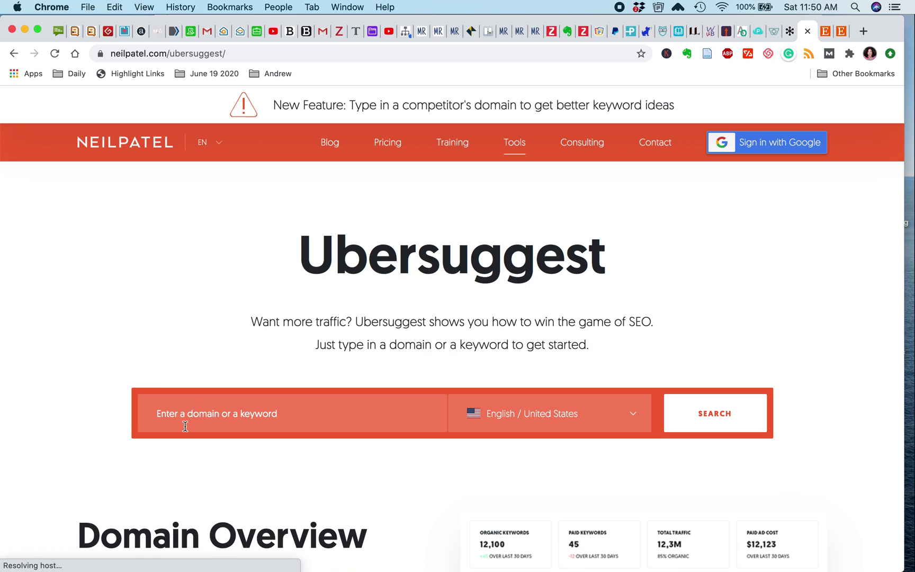
pyautogui.click(189, 416)
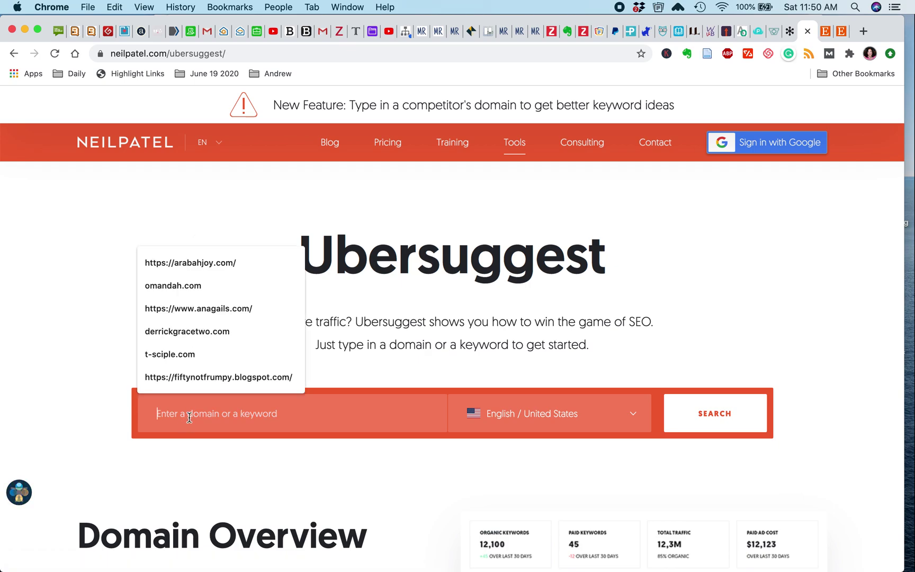
pyautogui.click(279, 218)
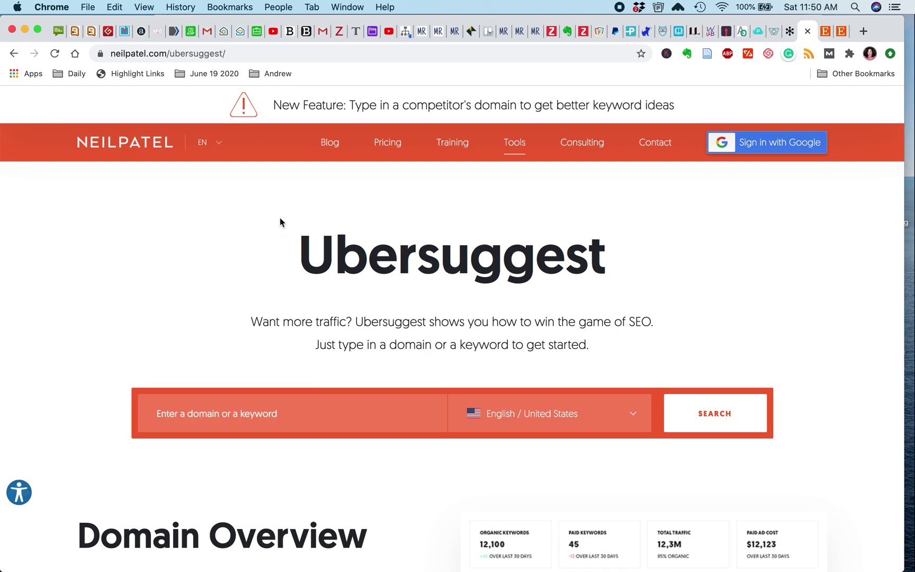
# Copy the Bennington Potters website address and paste it into Ubersuggest's domain or keyword search.
pyautogui.hotkey('ctrl', 'shift', 'Tab')
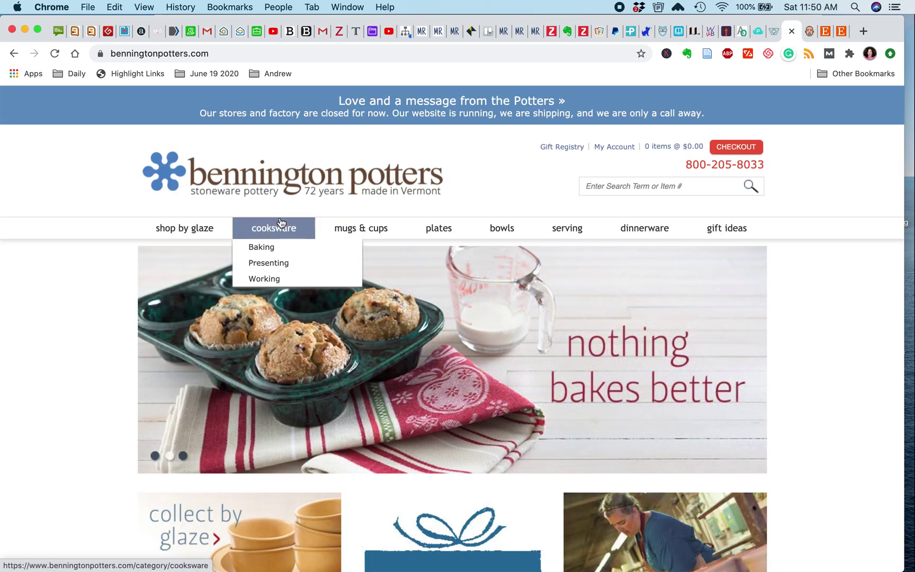
pyautogui.press('super+l')
pyautogui.press('super+c')
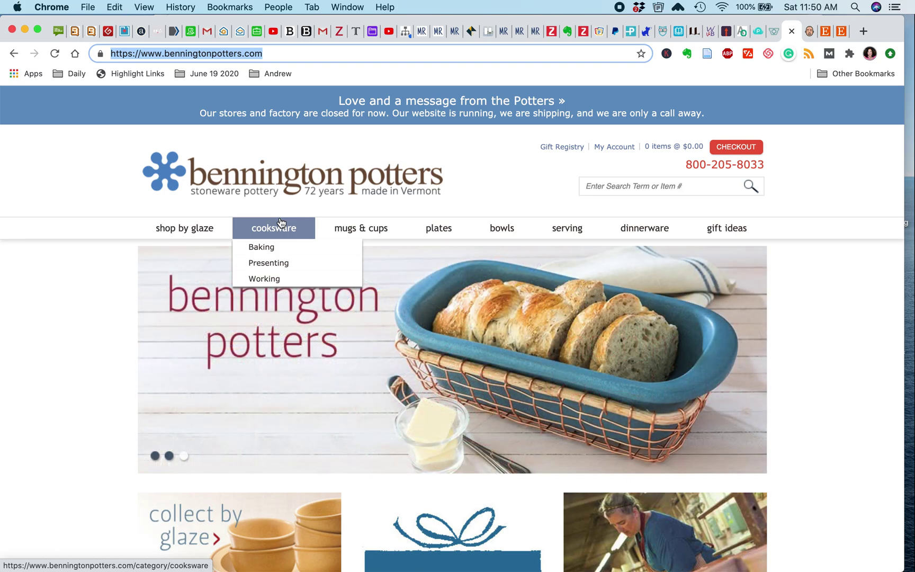
pyautogui.hotkey('ctrl', 'Tab')
pyautogui.click(217, 418)
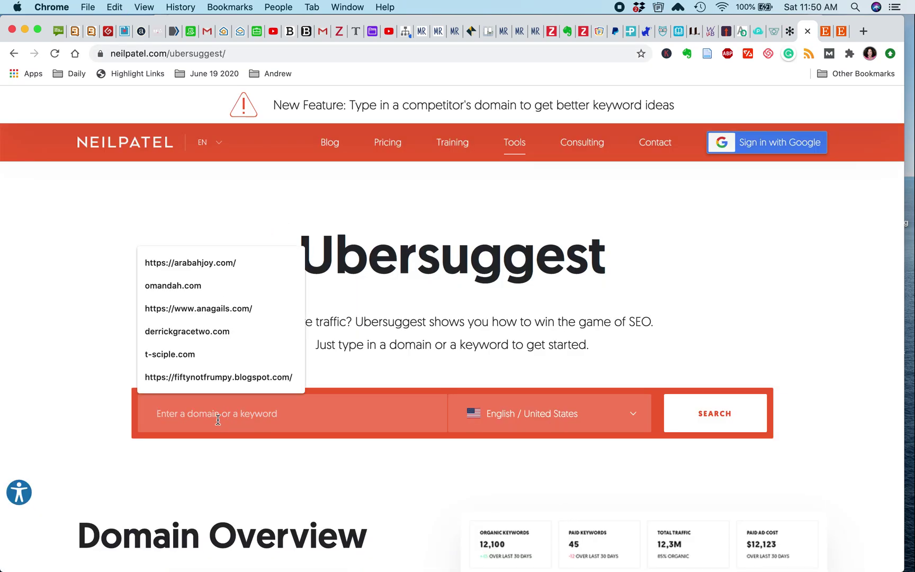
pyautogui.press('super+v')
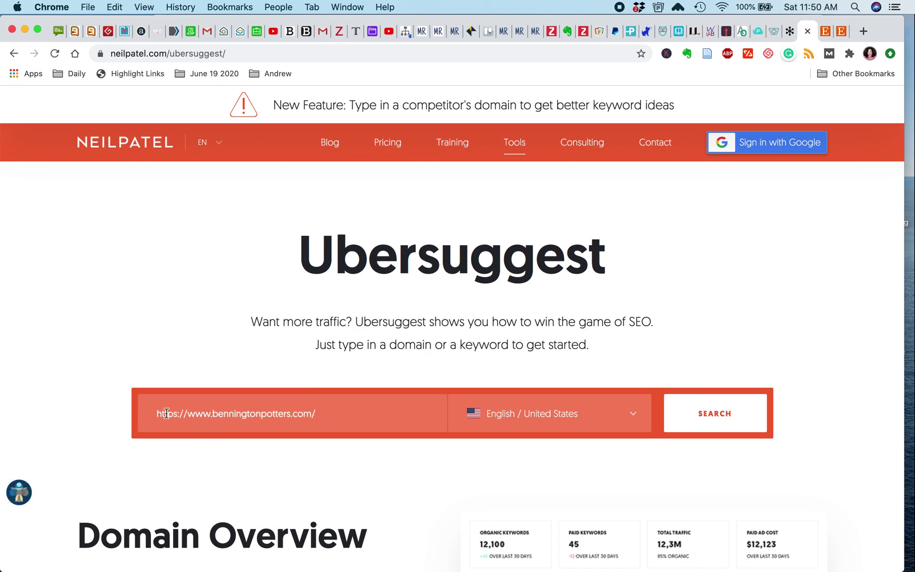
pyautogui.click(212, 414)
pyautogui.press('BackSpace')
pyautogui.press('BackSpace')
pyautogui.press('BackSpace')
pyautogui.press('BackSpace')
pyautogui.press('BackSpace')
pyautogui.press('BackSpace')
pyautogui.press('BackSpace')
pyautogui.press('BackSpace')
pyautogui.press('BackSpace')
pyautogui.press('BackSpace')
pyautogui.press('BackSpace')
pyautogui.press('BackSpace')
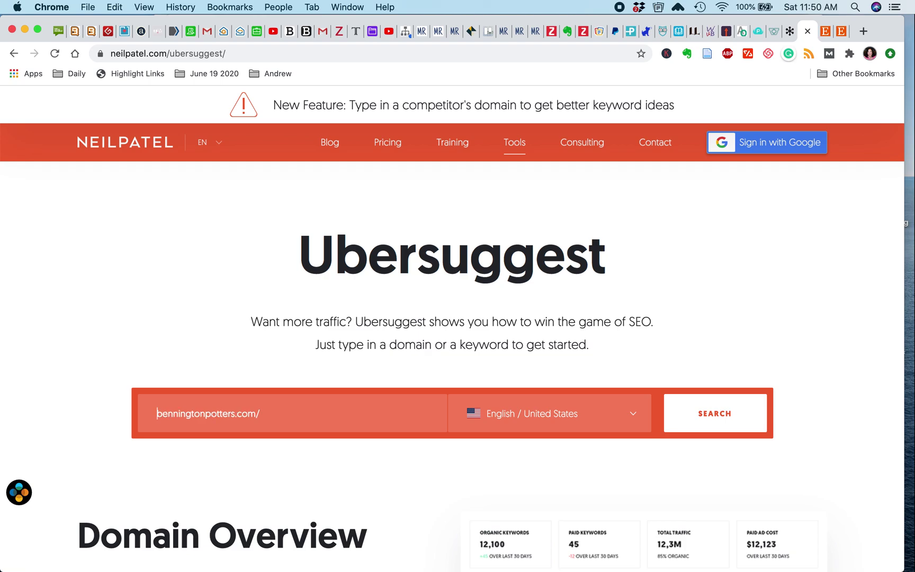
# Remove the trailing slash from the address, run the Ubersuggest search for benningtonpotters.com and review the domain's top SEO pages.
pyautogui.click(278, 409)
pyautogui.press('BackSpace')
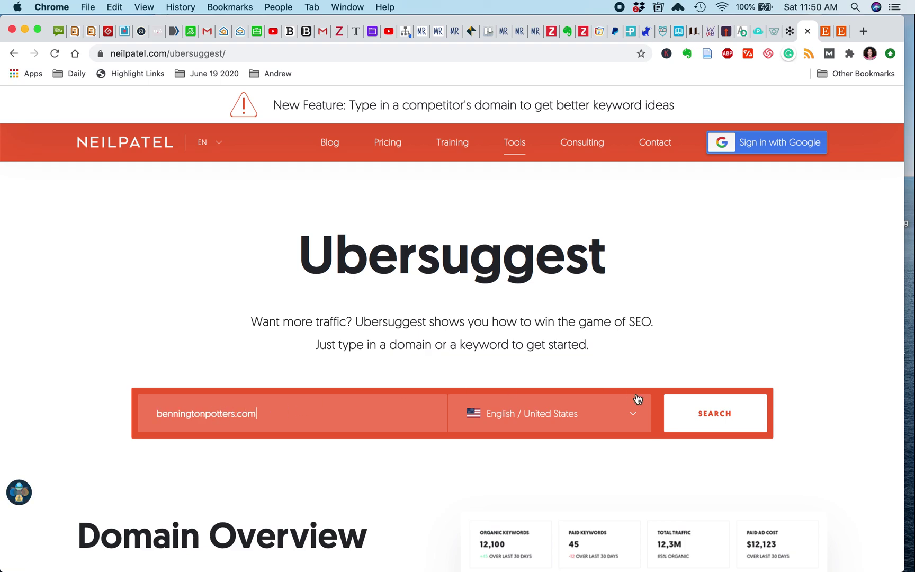
pyautogui.click(709, 414)
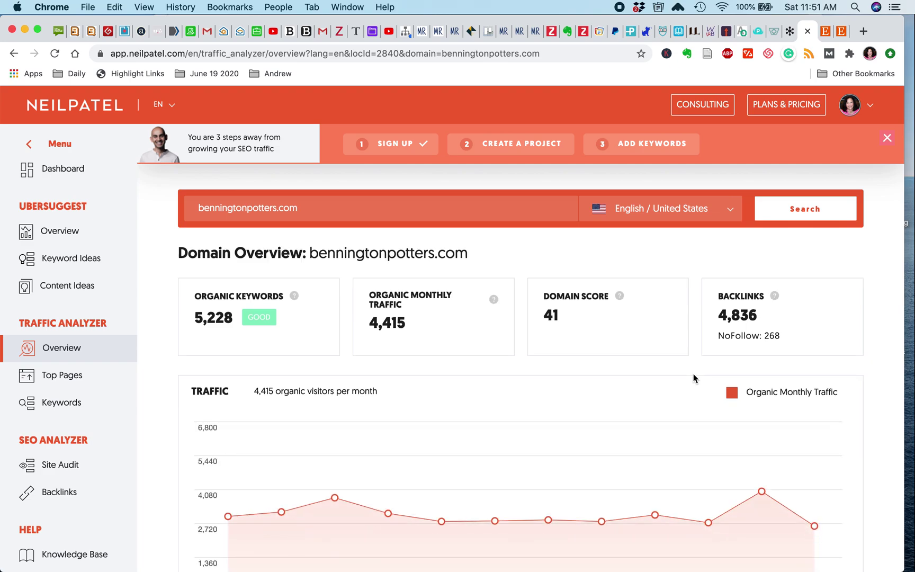
pyautogui.scroll(-15, 693, 379)
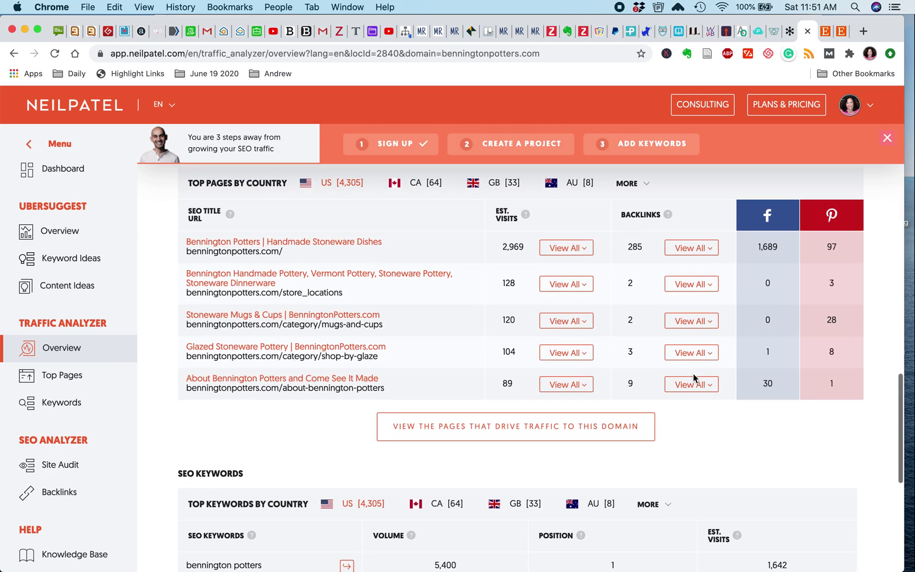
pyautogui.scroll(1, 695, 379)
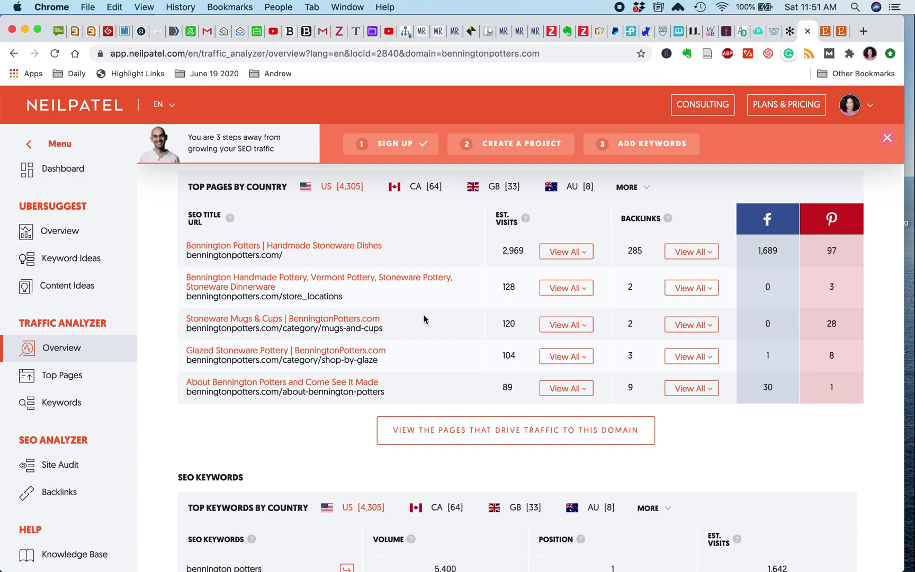
# Copy the address of the open Deneen Pottery mug styles page and paste it over benningtonpotters.com in the Ubersuggest search.
pyautogui.press('super+alt+Left')
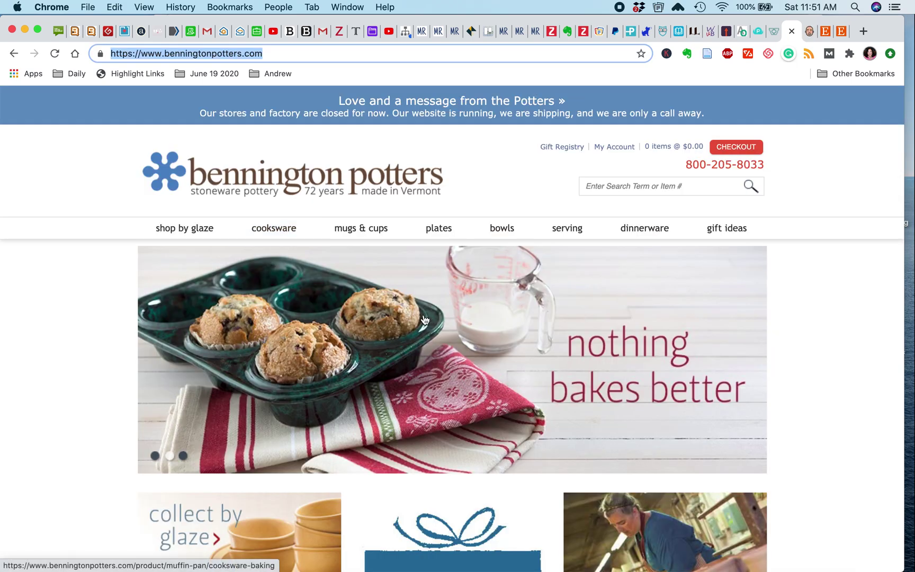
pyautogui.press('super+alt+Left')
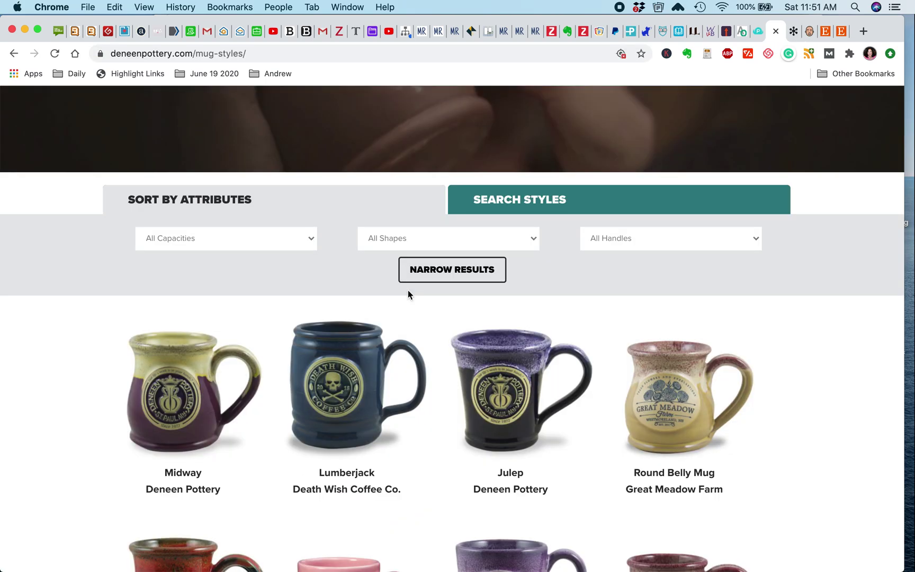
pyautogui.press('super+l')
pyautogui.press('super+c')
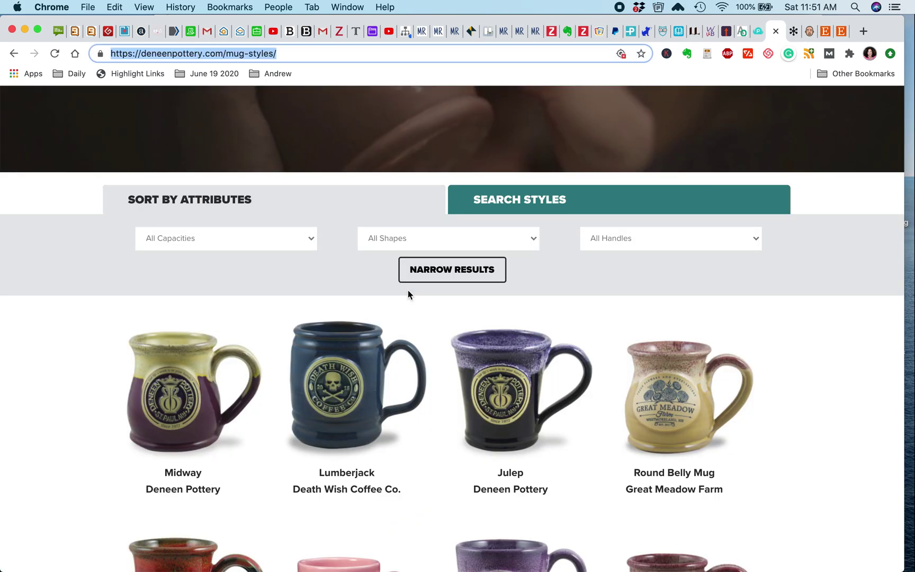
pyautogui.press('super+alt+Right')
pyautogui.press('super+alt+Right')
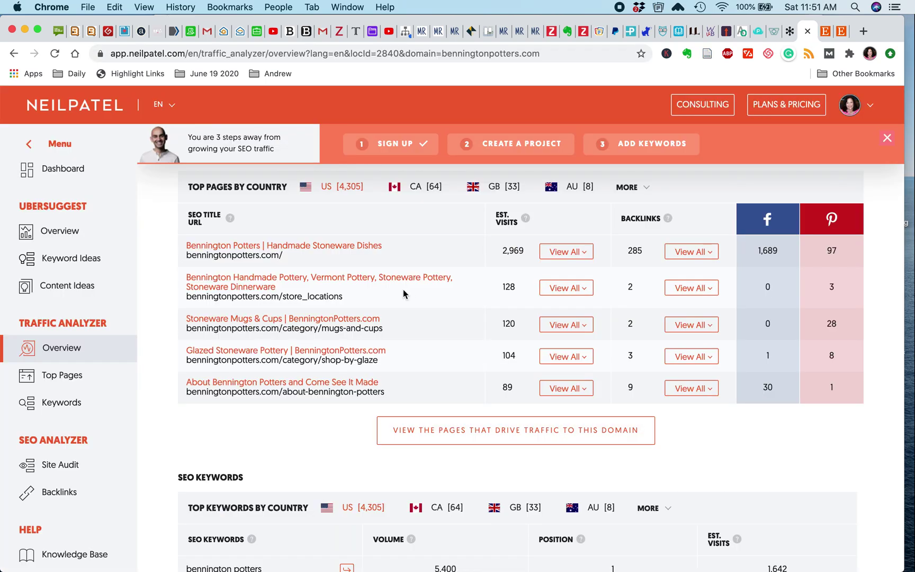
pyautogui.scroll(15, 348, 200)
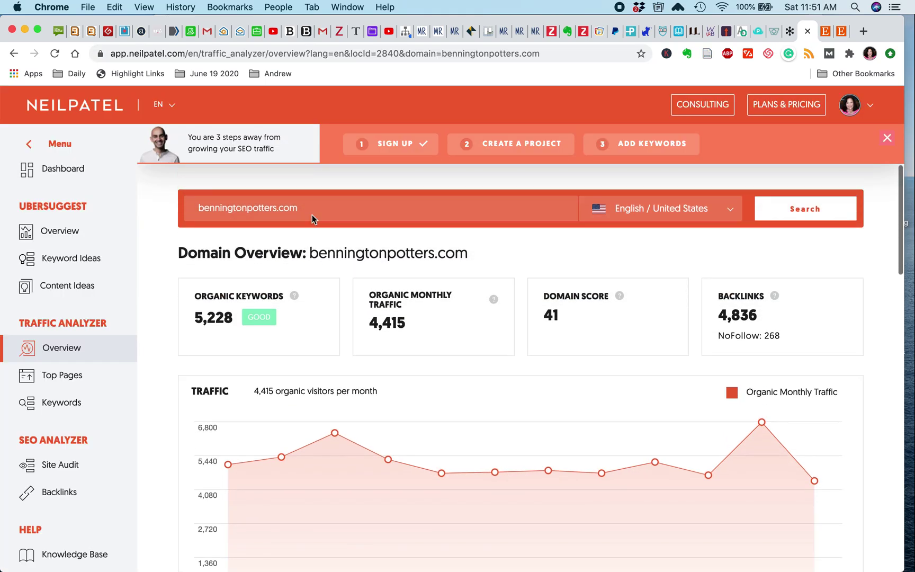
pyautogui.click(302, 208)
pyautogui.press('super+a')
pyautogui.press('super+v')
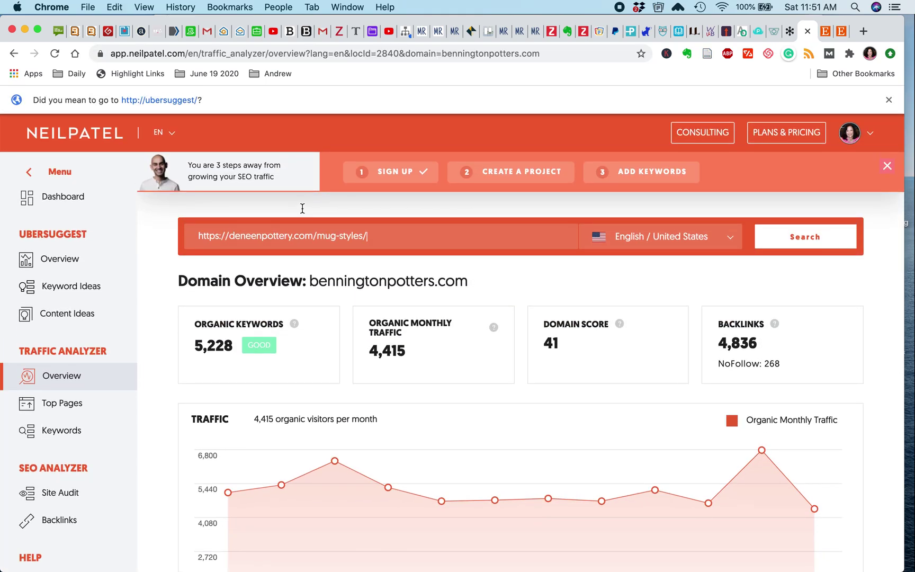
pyautogui.press('BackSpace')
pyautogui.press('BackSpace')
pyautogui.press('BackSpace')
pyautogui.press('BackSpace')
pyautogui.press('BackSpace')
pyautogui.press('BackSpace')
pyautogui.press('BackSpace')
pyautogui.press('BackSpace')
pyautogui.press('BackSpace')
pyautogui.press('BackSpace')
pyautogui.press('BackSpace')
pyautogui.press('BackSpace')
pyautogui.press('BackSpace')
pyautogui.write('m')
pyautogui.click(232, 237)
pyautogui.press('BackSpace')
pyautogui.press('BackSpace')
pyautogui.press('BackSpace')
pyautogui.press('BackSpace')
pyautogui.press('BackSpace')
pyautogui.press('BackSpace')
pyautogui.press('BackSpace')
pyautogui.press('BackSpace')
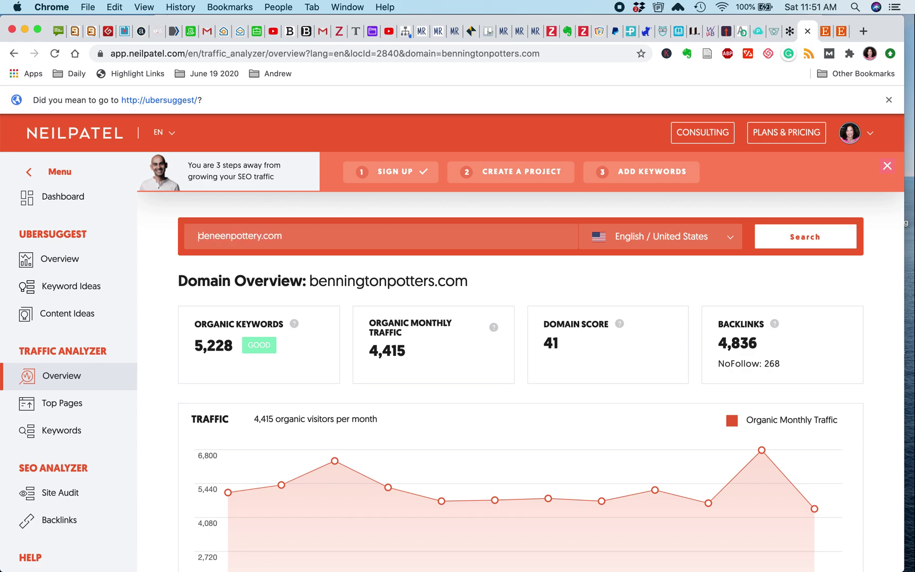
# Run the Ubersuggest search for deneenpottery.com and review the domain's traffic and top SEO pages.
pyautogui.click(784, 239)
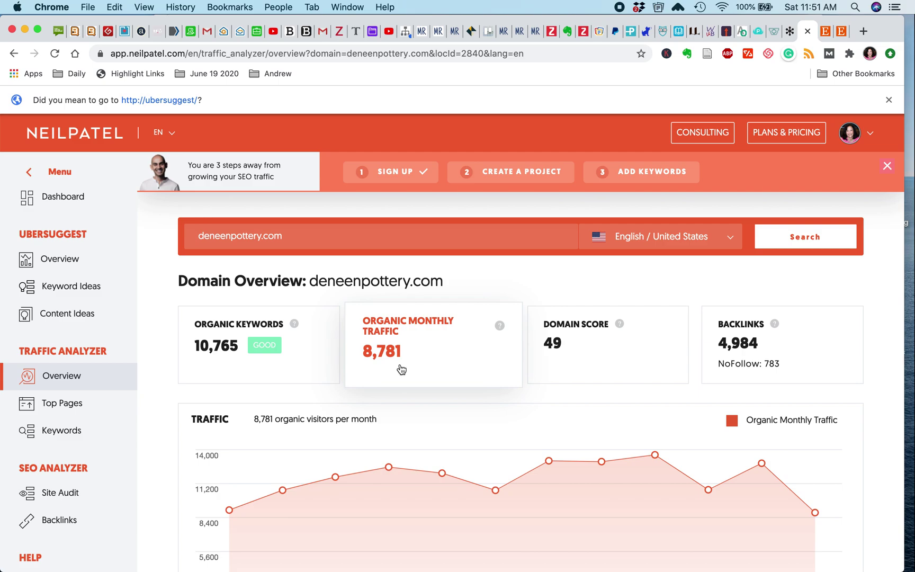
pyautogui.scroll(-5, 401, 370)
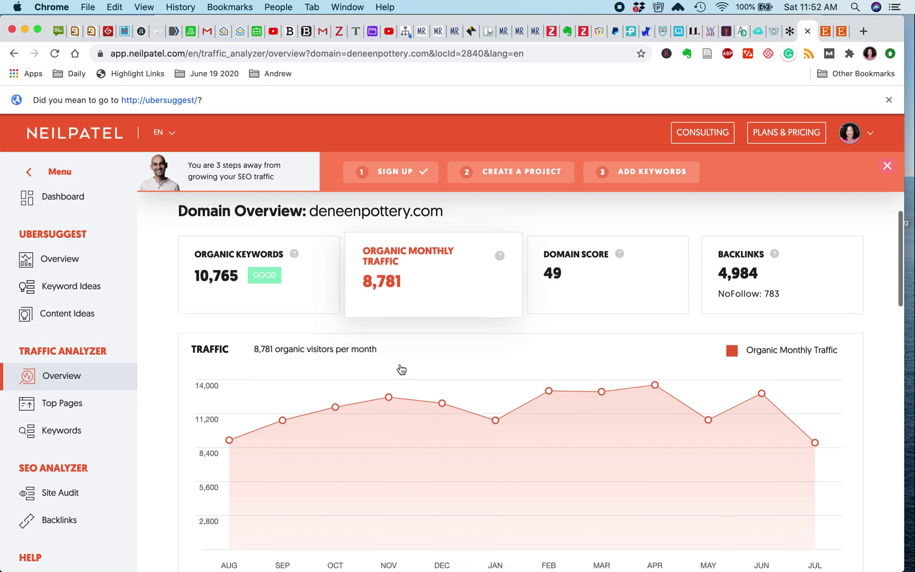
pyautogui.scroll(-10, 401, 369)
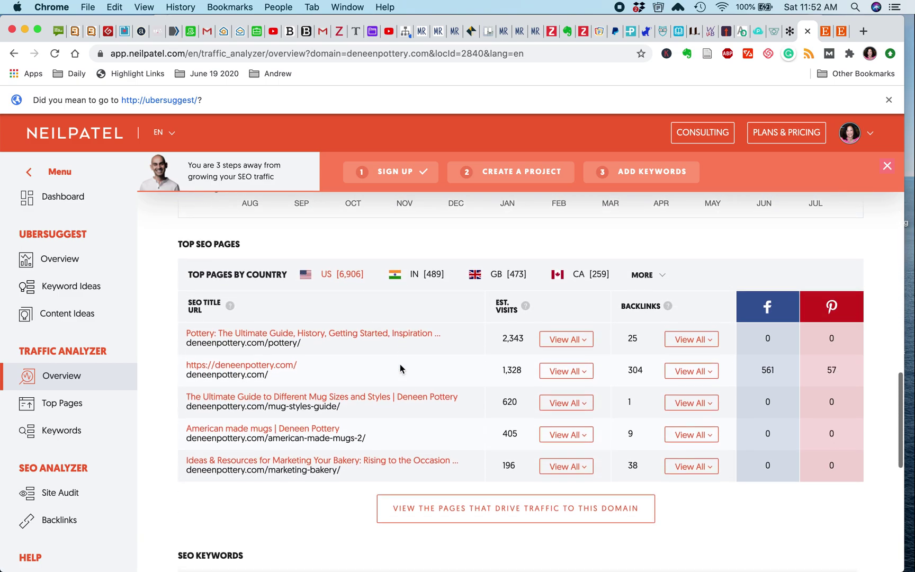